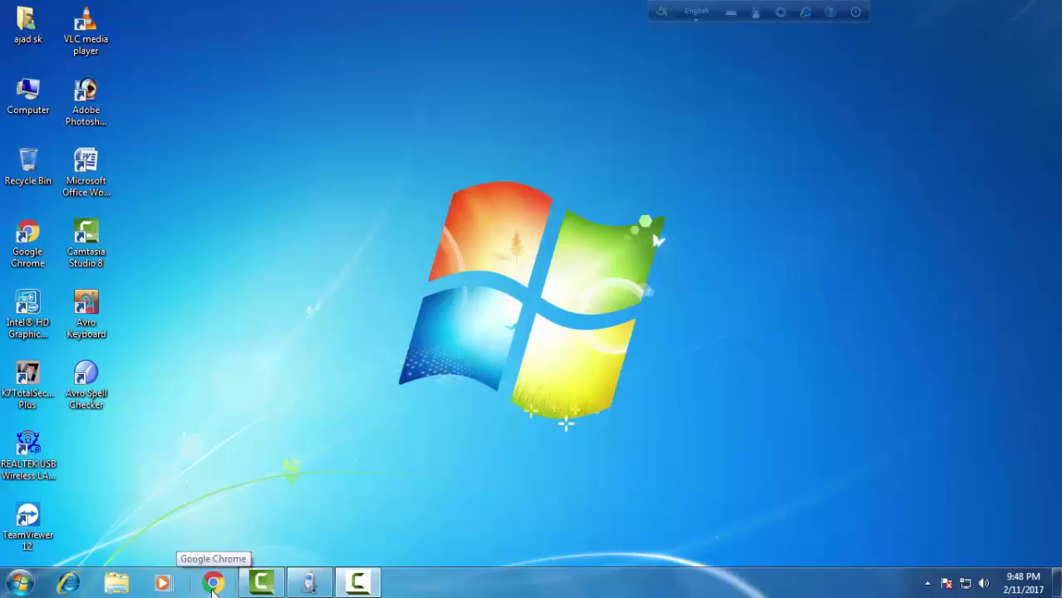
{"action": "left_click", "coordinate": [213, 584]}
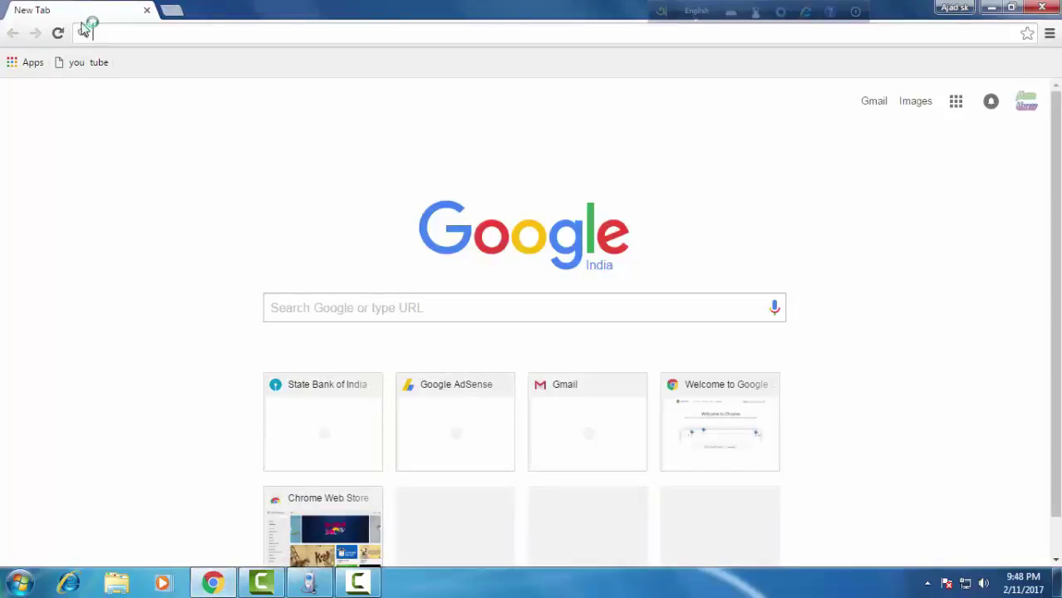
{"action": "left_click", "coordinate": [101, 33]}
{"action": "type", "text": "WWW.onlinesbi.com"}
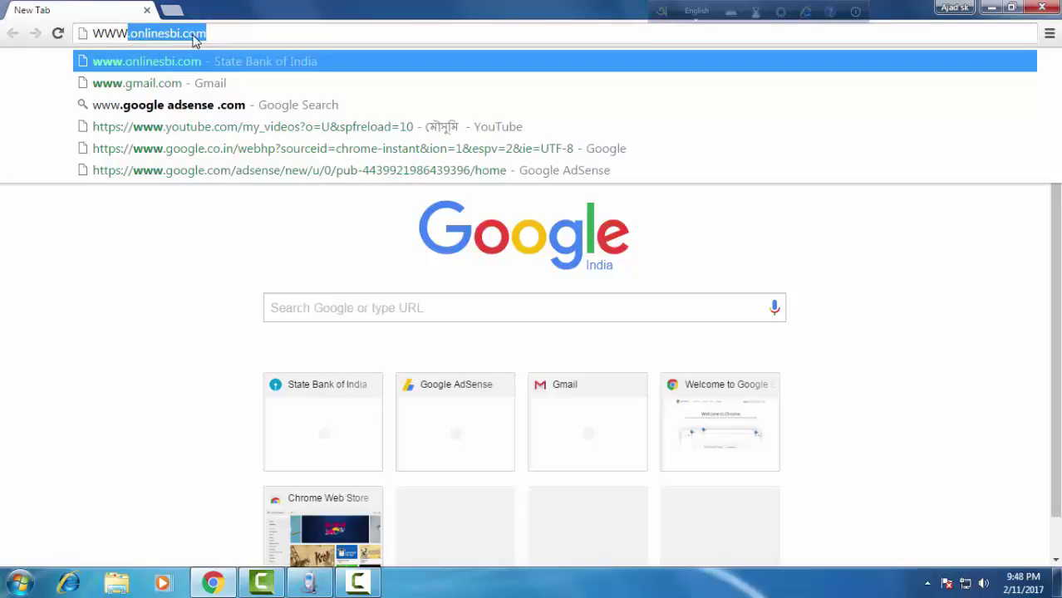
{"action": "key", "text": "Right"}
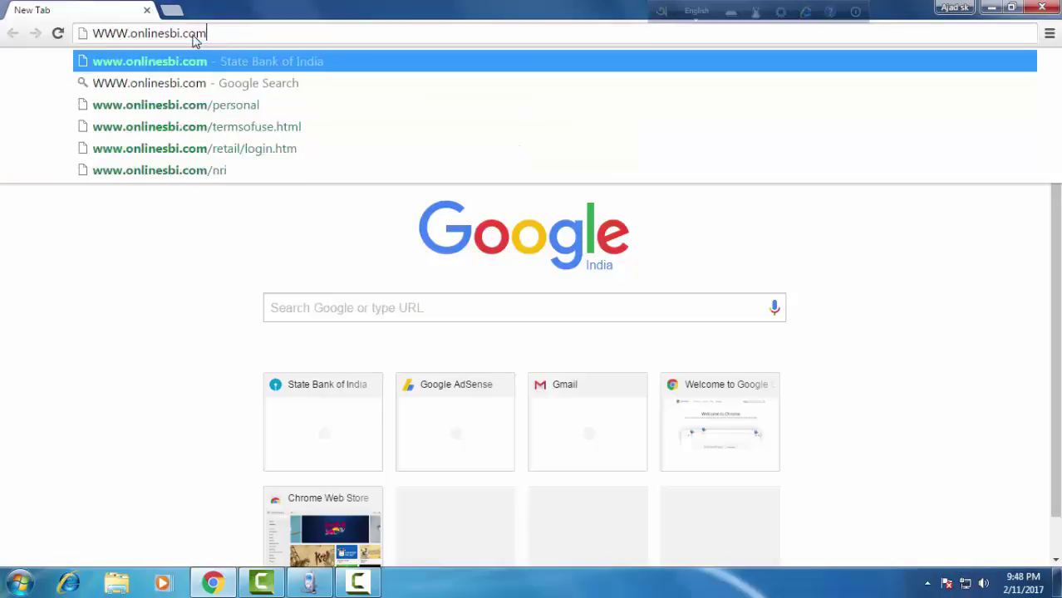
{"action": "key", "text": "Return"}
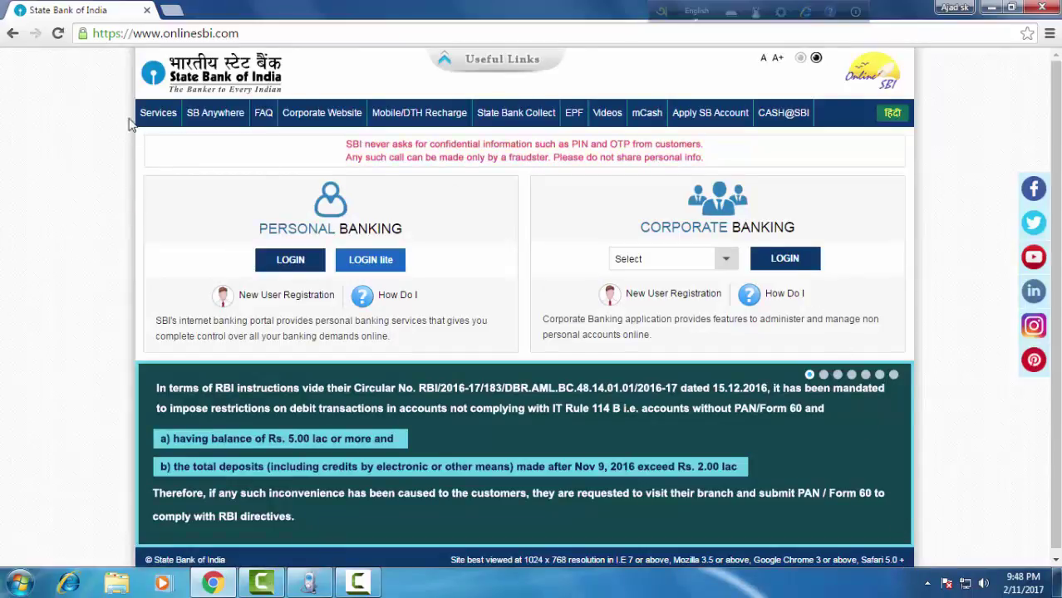
Choose Apply SB Account > for Resident Individuals > Regular SB Account from the menu.
{"action": "mouse_move", "coordinate": [270, 118]}
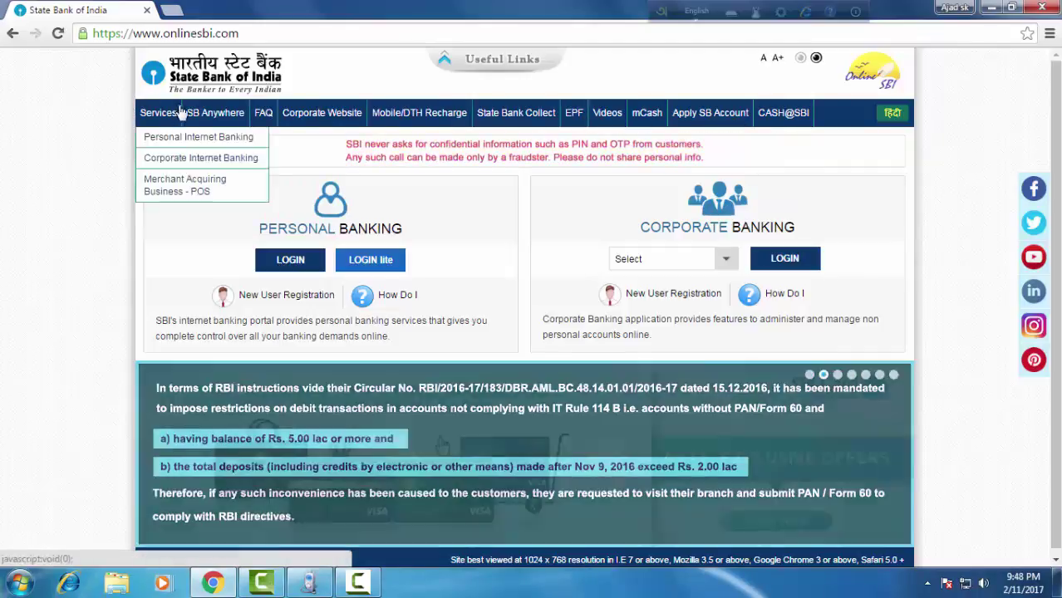
{"action": "mouse_move", "coordinate": [676, 121]}
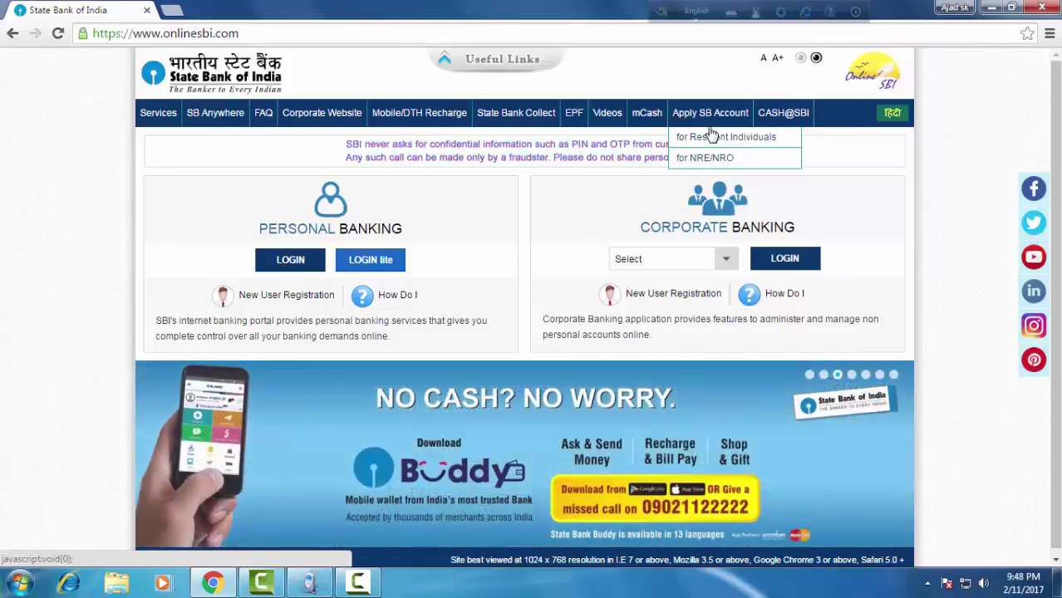
{"action": "mouse_move", "coordinate": [200, 123]}
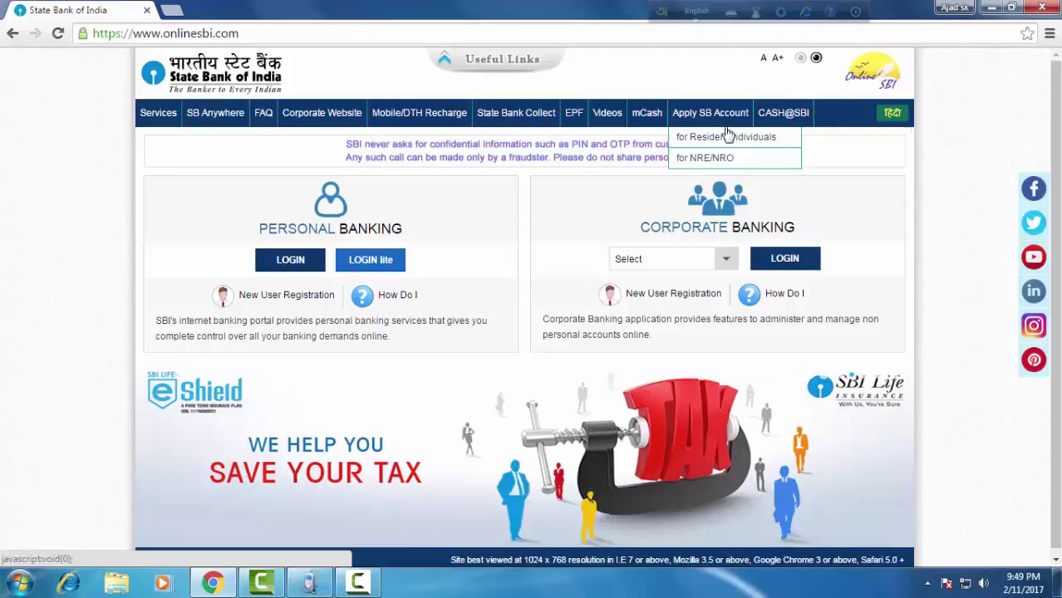
{"action": "mouse_move", "coordinate": [728, 137]}
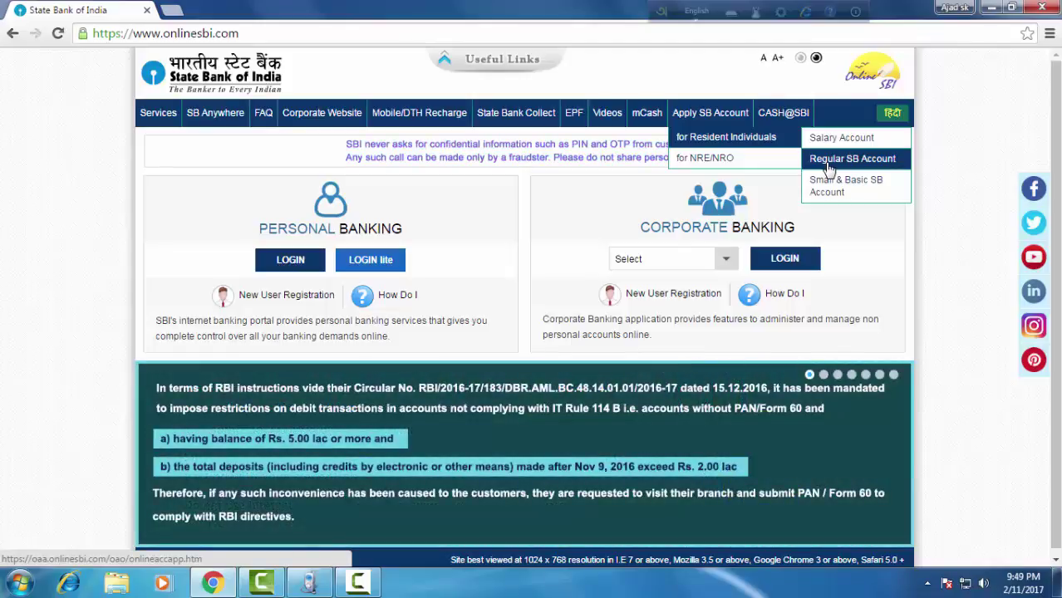
{"action": "left_click", "coordinate": [828, 169]}
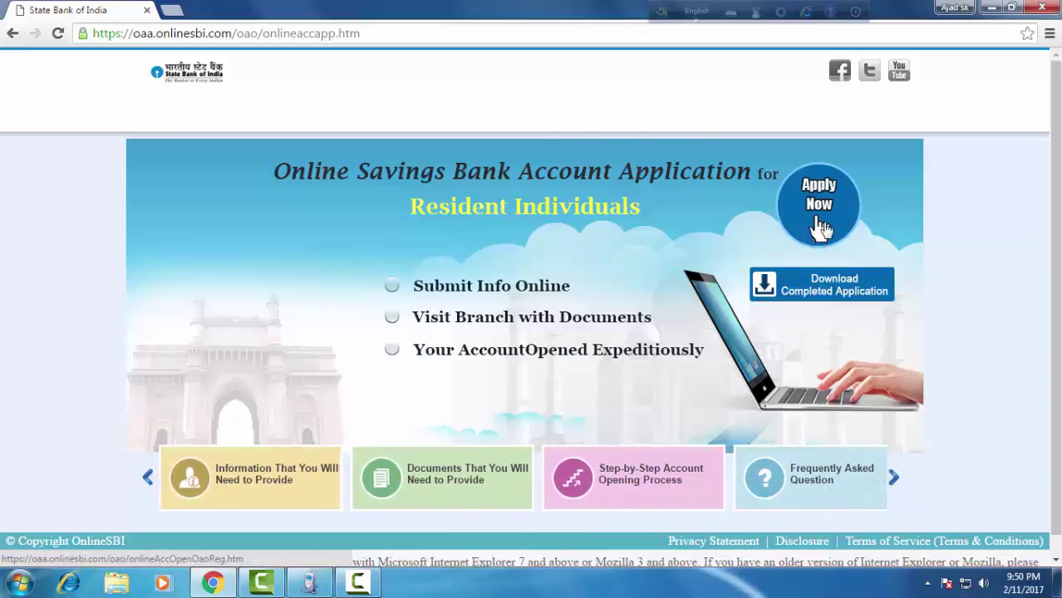
Choose Apply Now, then Start New under the Customer Information Section.
{"action": "left_click", "coordinate": [820, 226]}
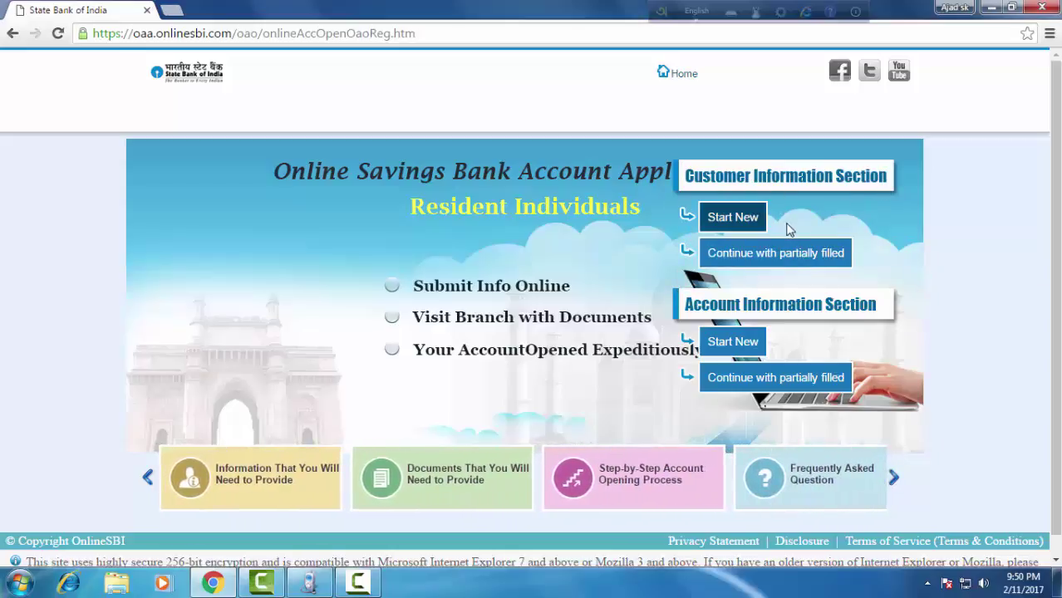
{"action": "left_click", "coordinate": [733, 218]}
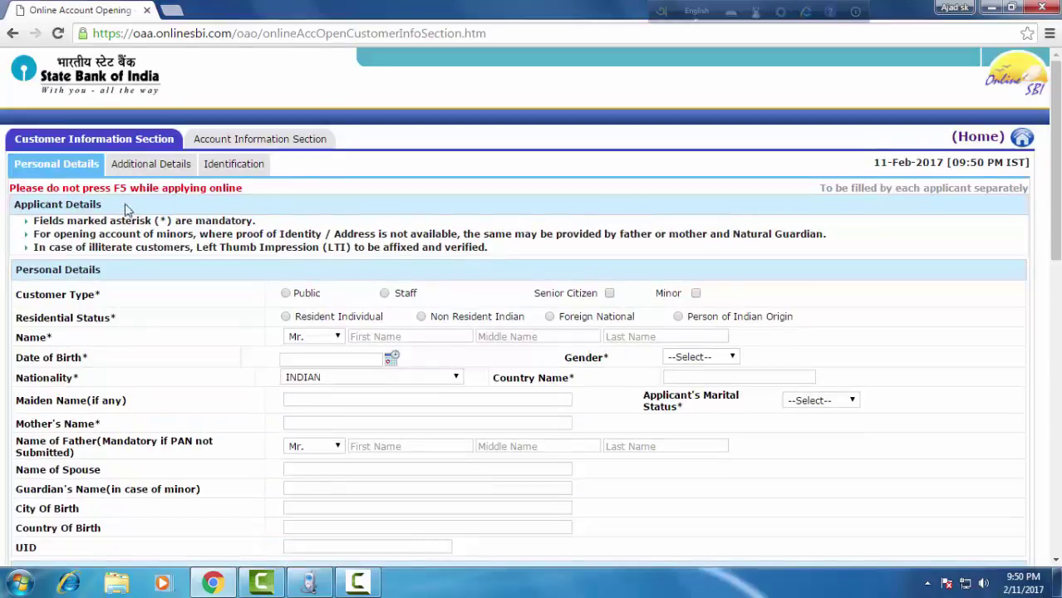
{"action": "scroll", "coordinate": [156, 218], "scroll_direction": "down", "scroll_amount": 2}
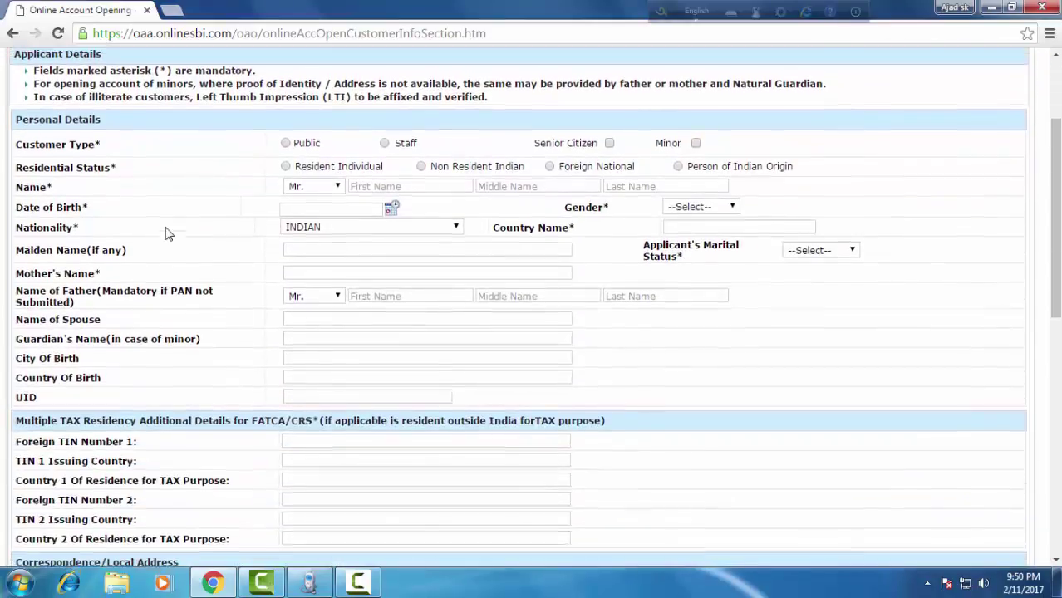
{"action": "scroll", "coordinate": [168, 233], "scroll_direction": "up", "scroll_amount": 2}
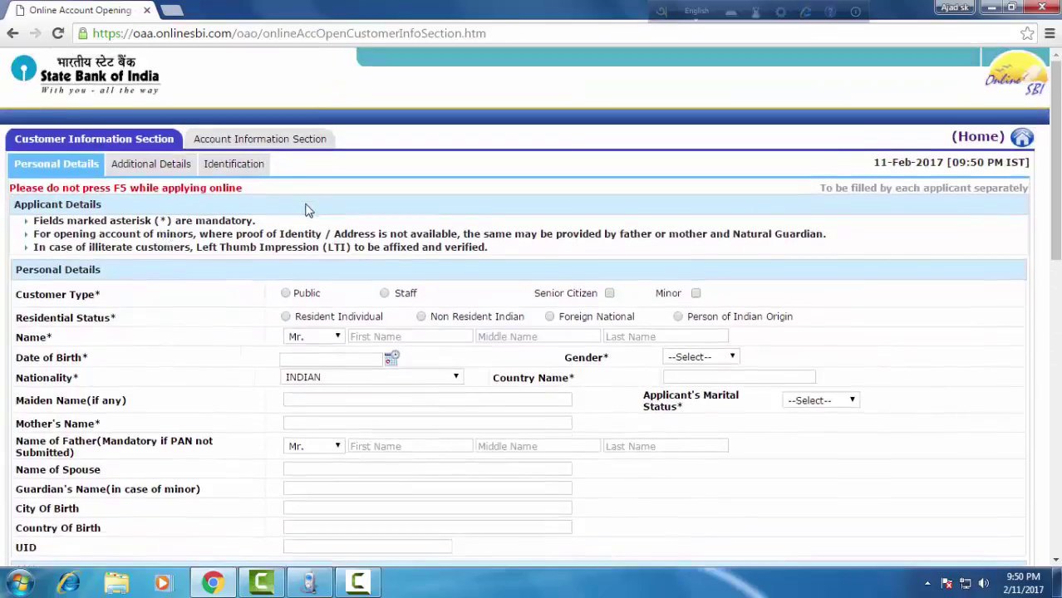
{"action": "scroll", "coordinate": [314, 286], "scroll_direction": "down", "scroll_amount": 5}
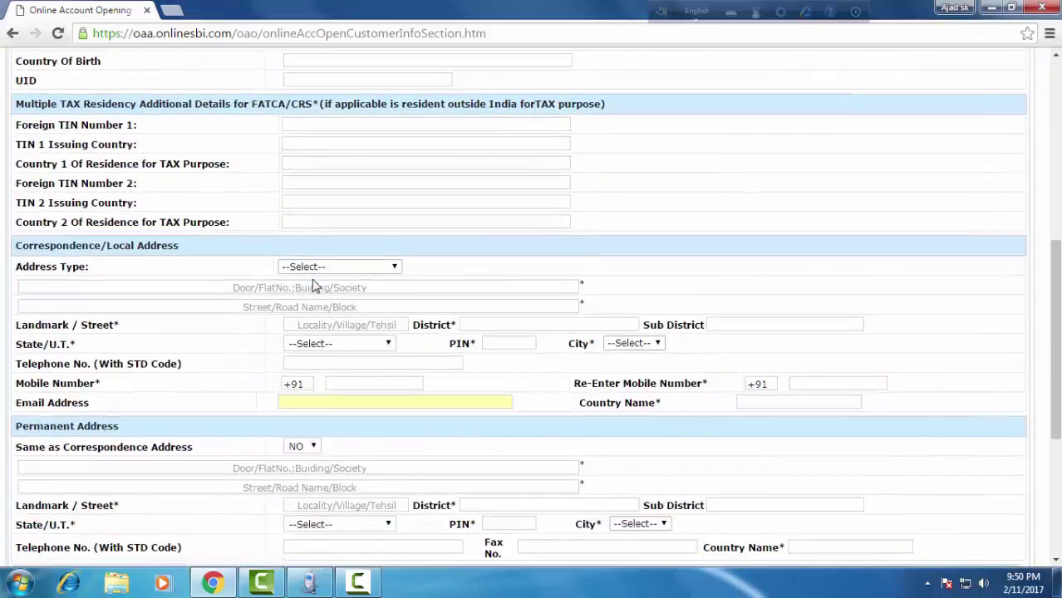
{"action": "scroll", "coordinate": [315, 286], "scroll_direction": "up", "scroll_amount": 5}
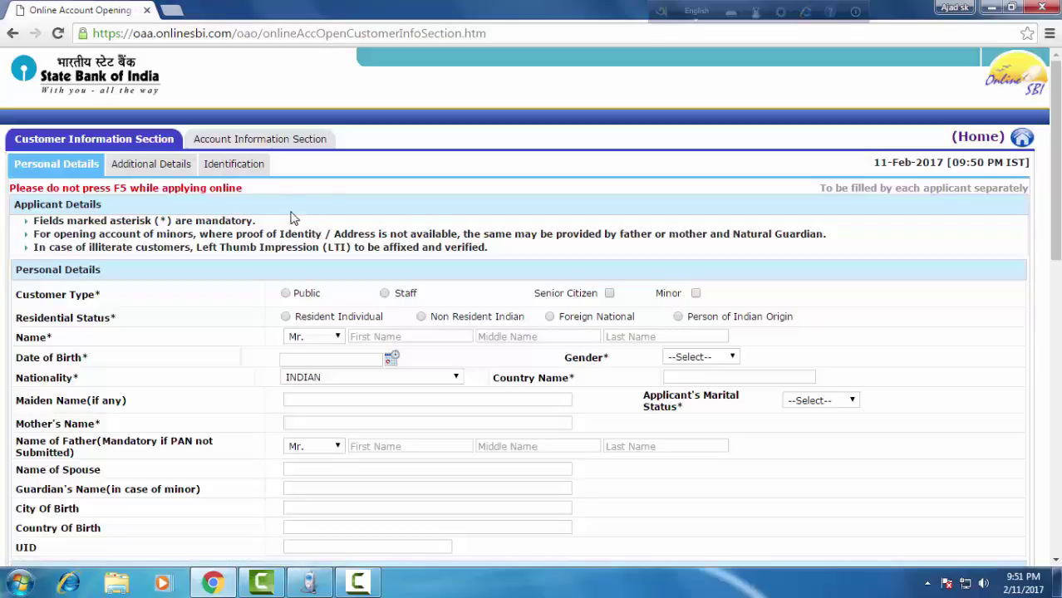
{"action": "scroll", "coordinate": [307, 212], "scroll_direction": "down", "scroll_amount": 2}
{"action": "scroll", "coordinate": [307, 211], "scroll_direction": "down", "scroll_amount": 15}
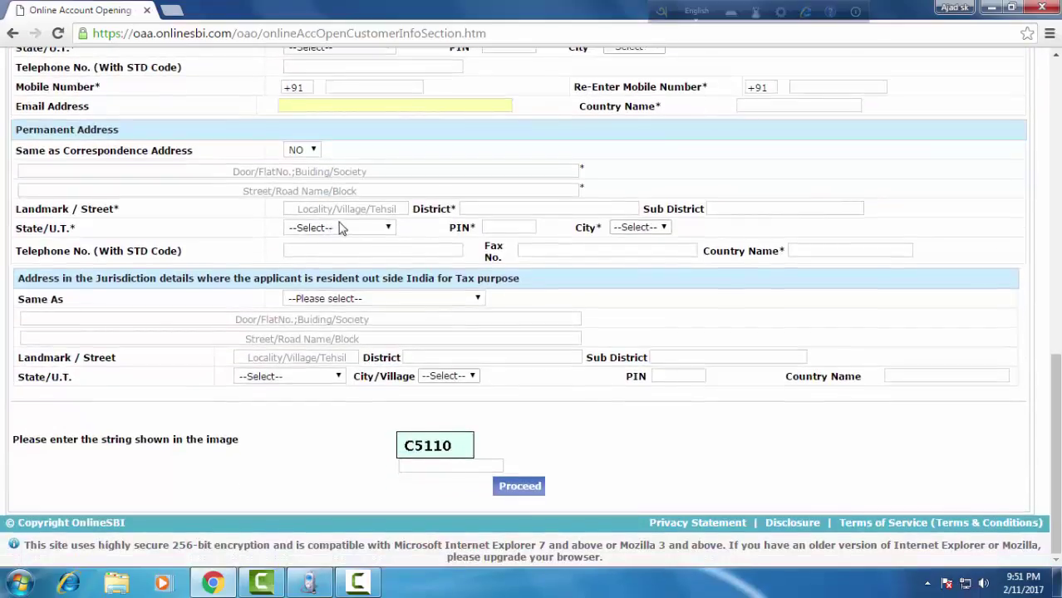
{"action": "scroll", "coordinate": [337, 224], "scroll_direction": "up", "scroll_amount": 12}
{"action": "scroll", "coordinate": [350, 210], "scroll_direction": "up", "scroll_amount": 5}
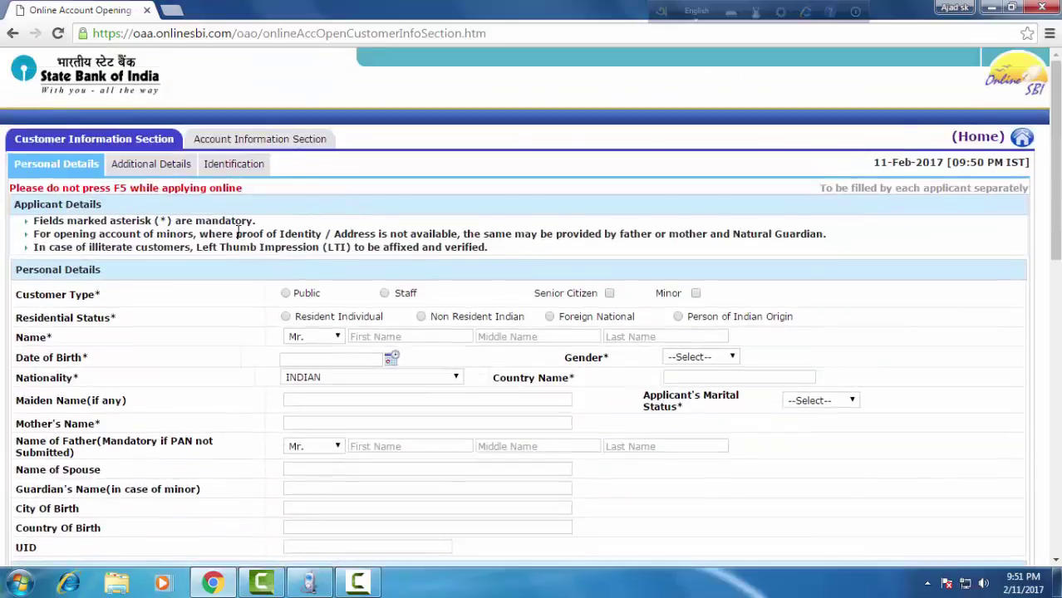
{"action": "scroll", "coordinate": [234, 229], "scroll_direction": "down", "scroll_amount": 4}
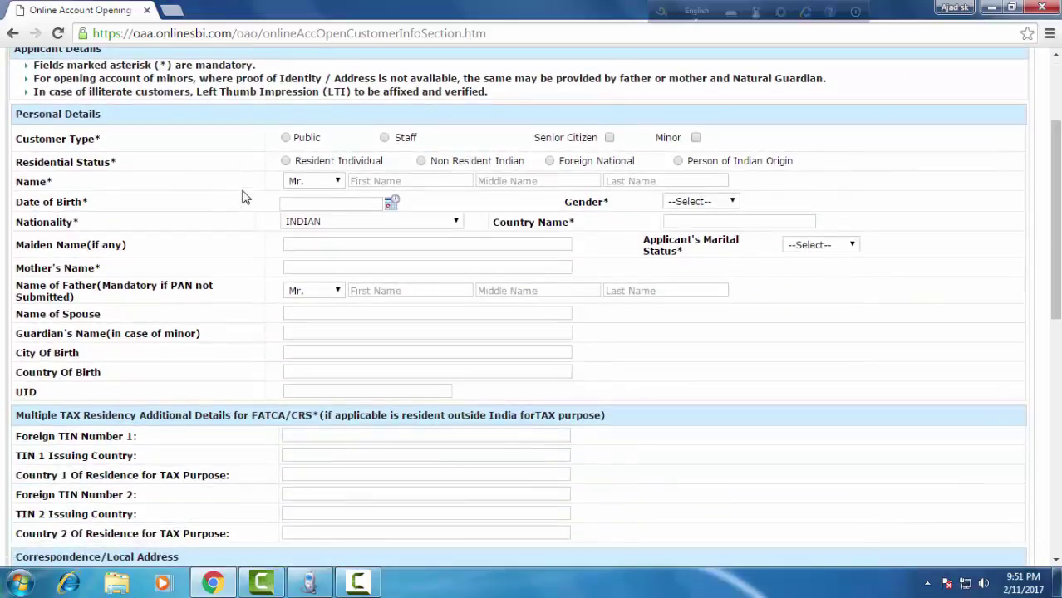
{"action": "scroll", "coordinate": [244, 195], "scroll_direction": "up", "scroll_amount": 2}
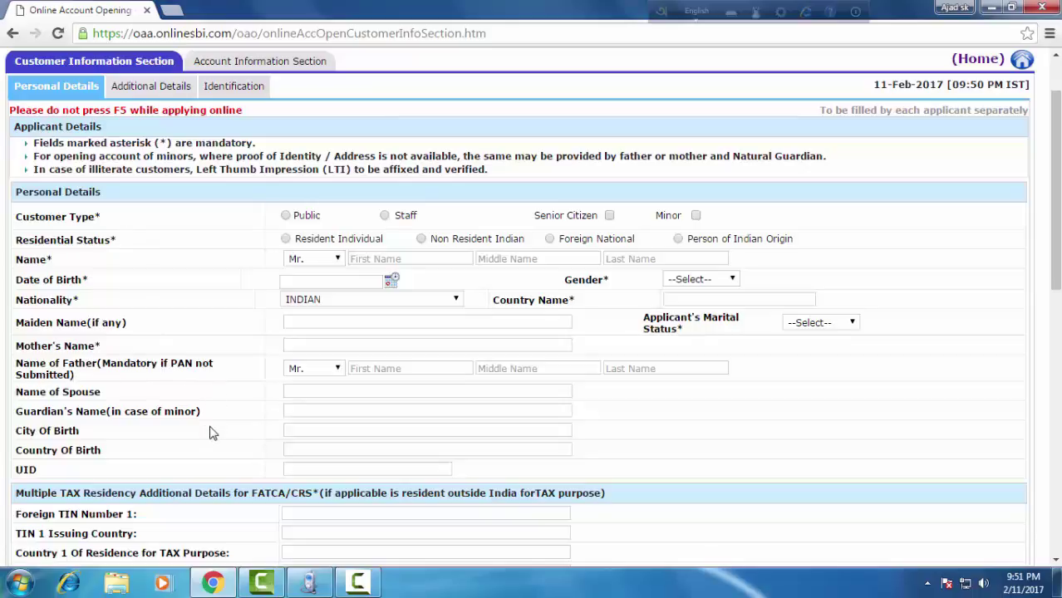
{"action": "scroll", "coordinate": [211, 435], "scroll_direction": "down", "scroll_amount": 2}
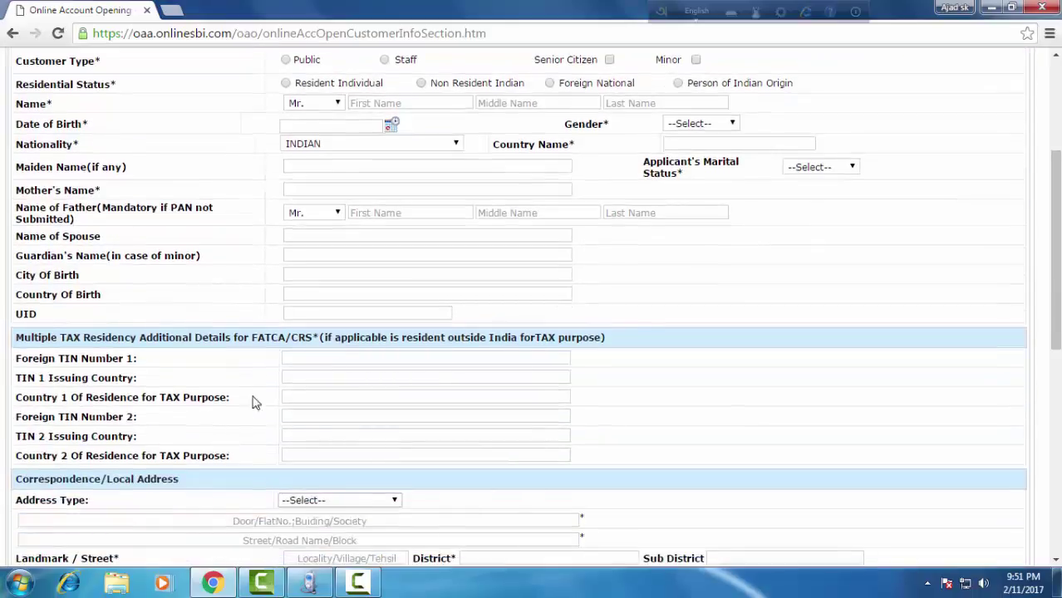
{"action": "scroll", "coordinate": [293, 402], "scroll_direction": "down", "scroll_amount": 4}
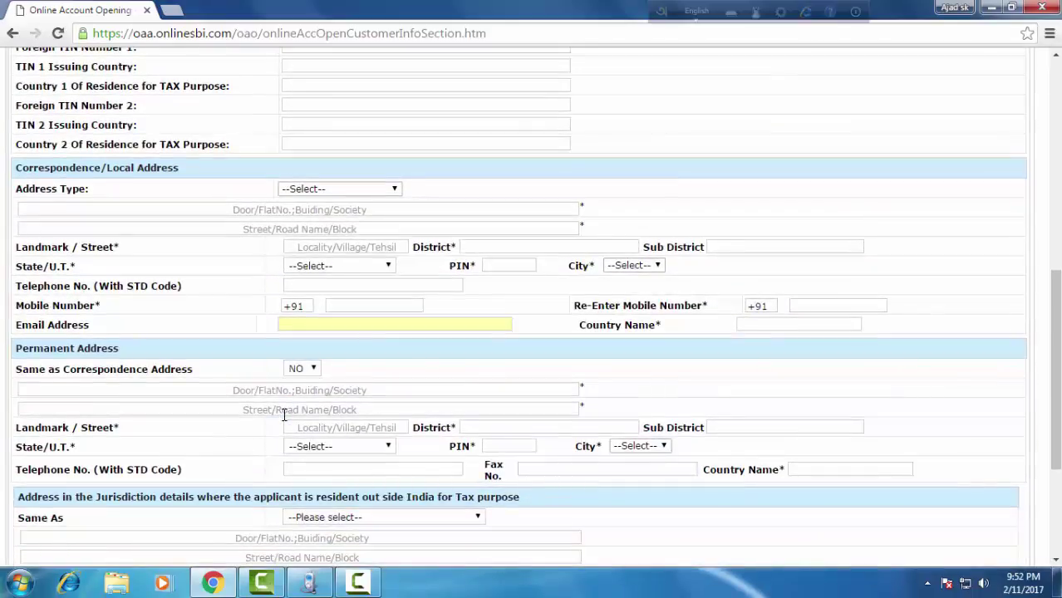
{"action": "scroll", "coordinate": [283, 413], "scroll_direction": "down", "scroll_amount": 3}
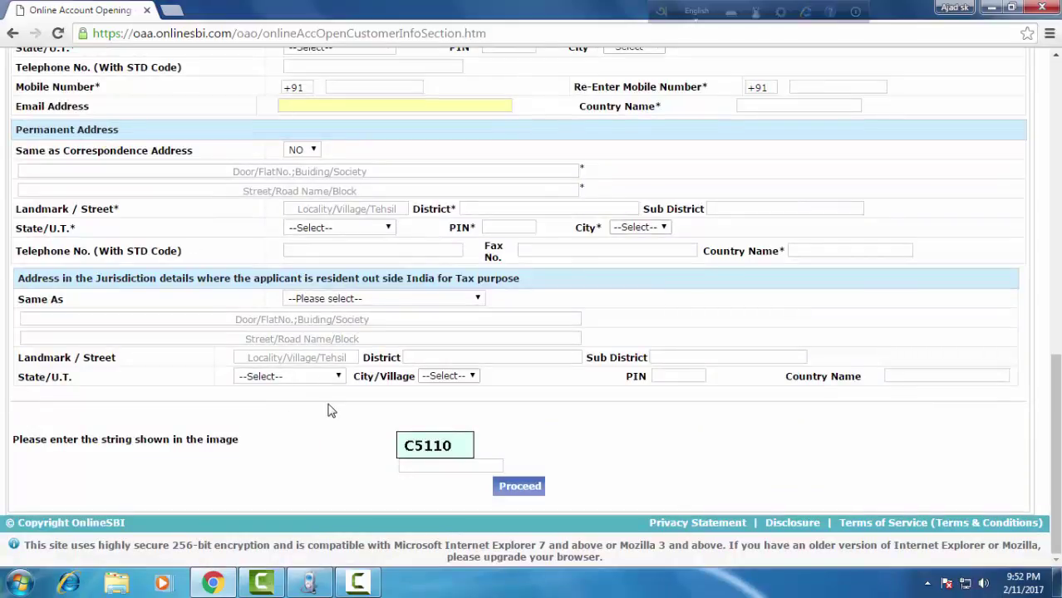
{"action": "scroll", "coordinate": [330, 409], "scroll_direction": "up", "scroll_amount": 10}
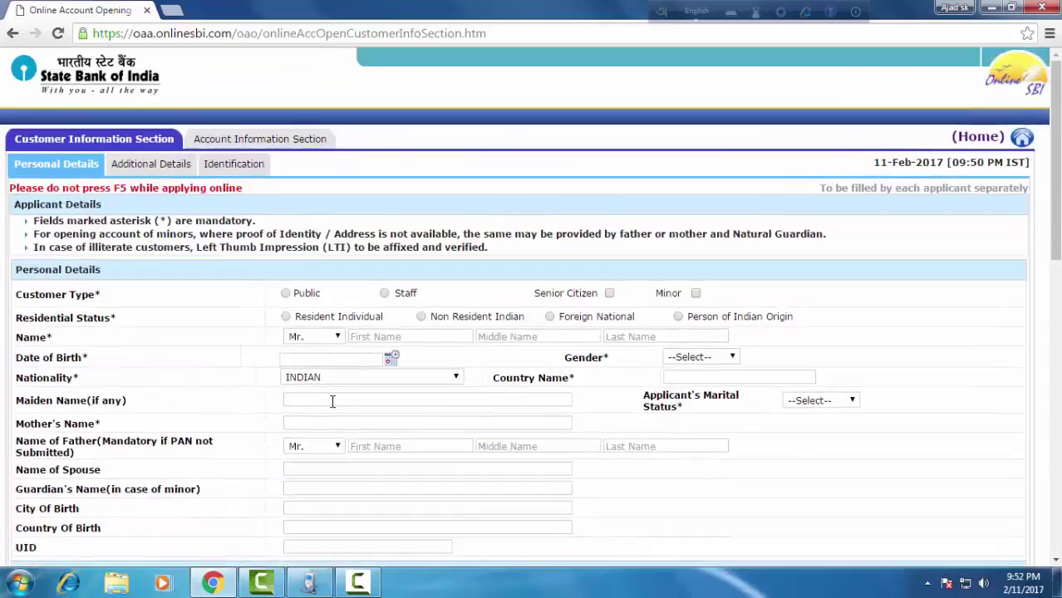
{"action": "scroll", "coordinate": [225, 269], "scroll_direction": "down", "scroll_amount": 3}
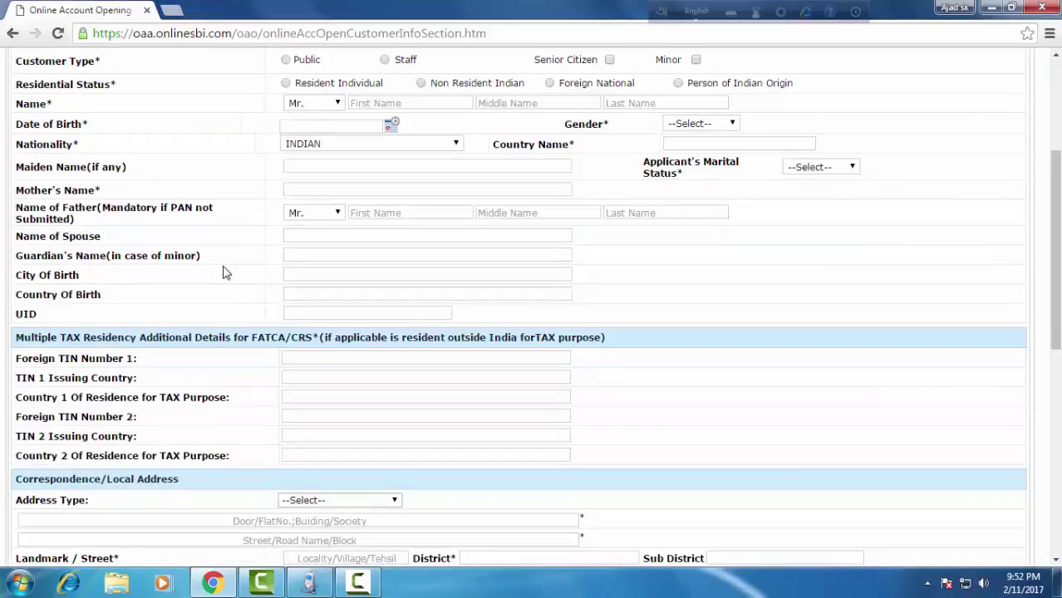
{"action": "scroll", "coordinate": [222, 270], "scroll_direction": "up", "scroll_amount": 3}
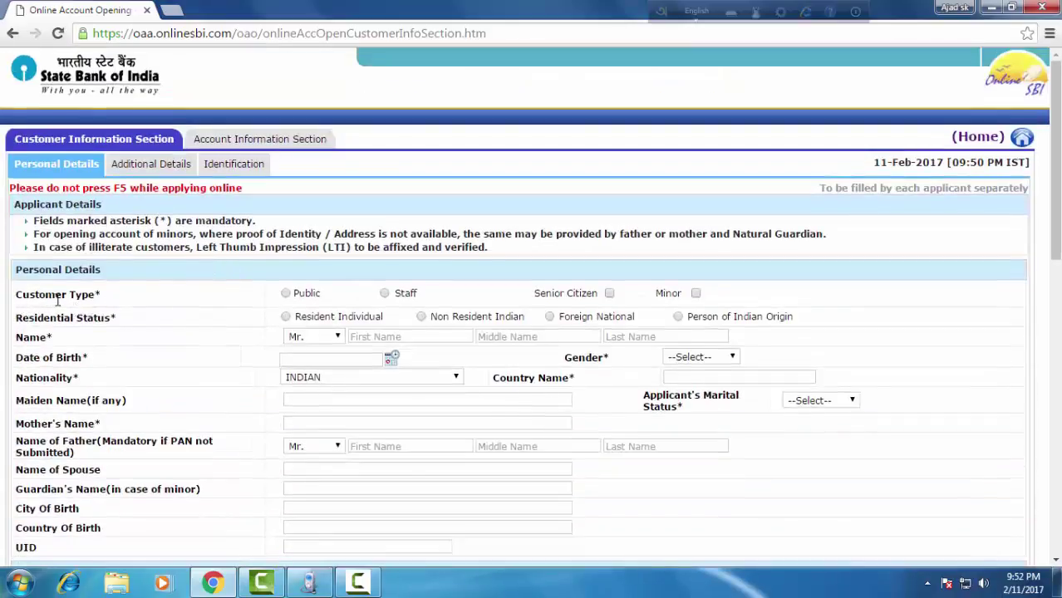
Set customer type to Public and residential status to Resident Individual, then open the date-of-birth calendar.
{"action": "left_click", "coordinate": [287, 295]}
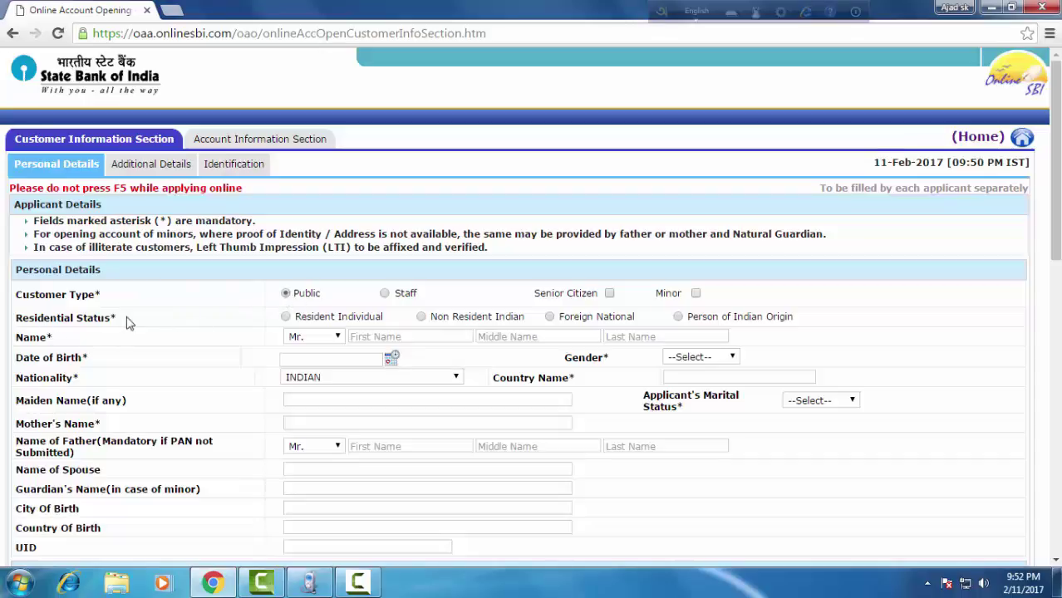
{"action": "left_click", "coordinate": [286, 317]}
{"action": "scroll", "coordinate": [48, 306], "scroll_direction": "down", "scroll_amount": 1}
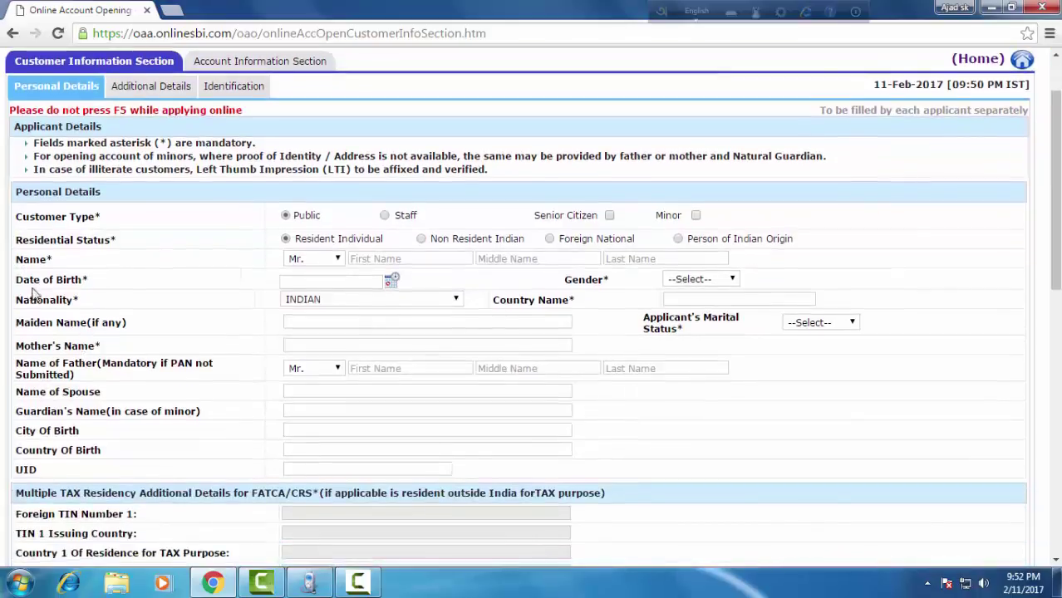
{"action": "left_click", "coordinate": [391, 283]}
{"action": "left_click", "coordinate": [394, 286]}
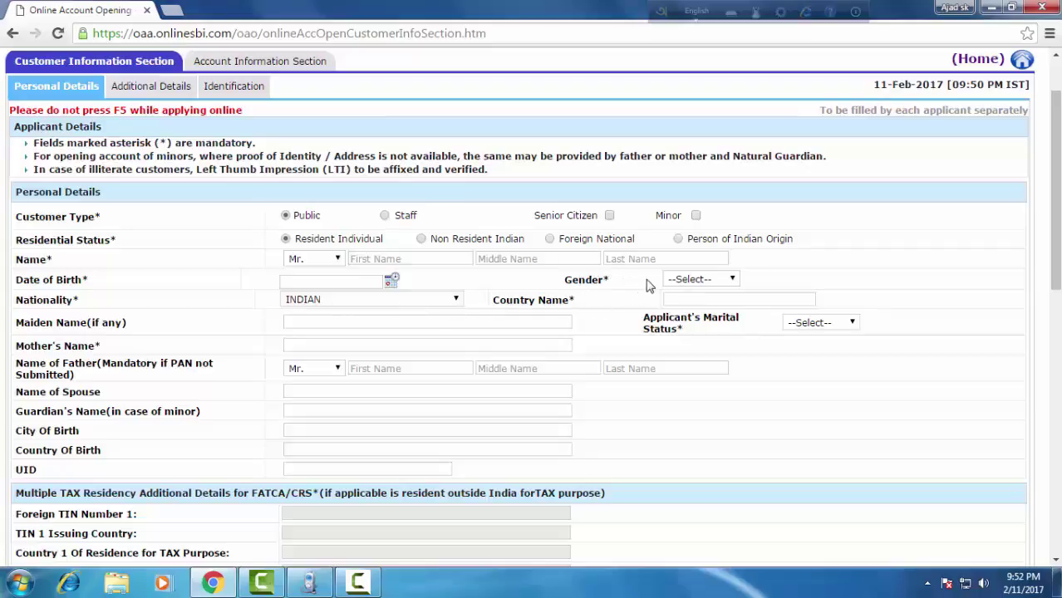
Set the applicant's gender to Female and marital status to Single.
{"action": "left_click", "coordinate": [735, 281]}
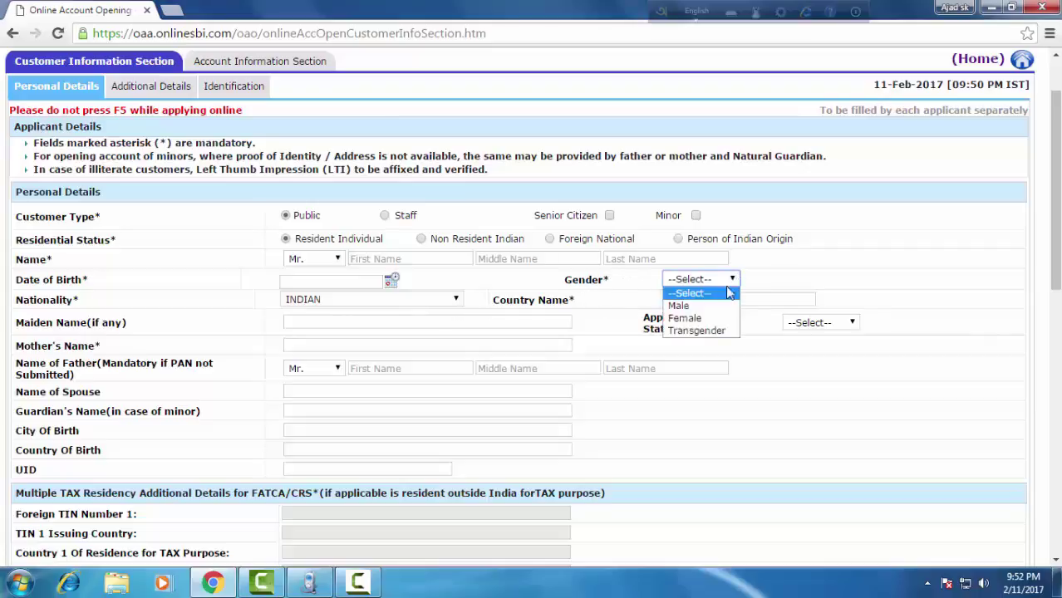
{"action": "left_click", "coordinate": [716, 315]}
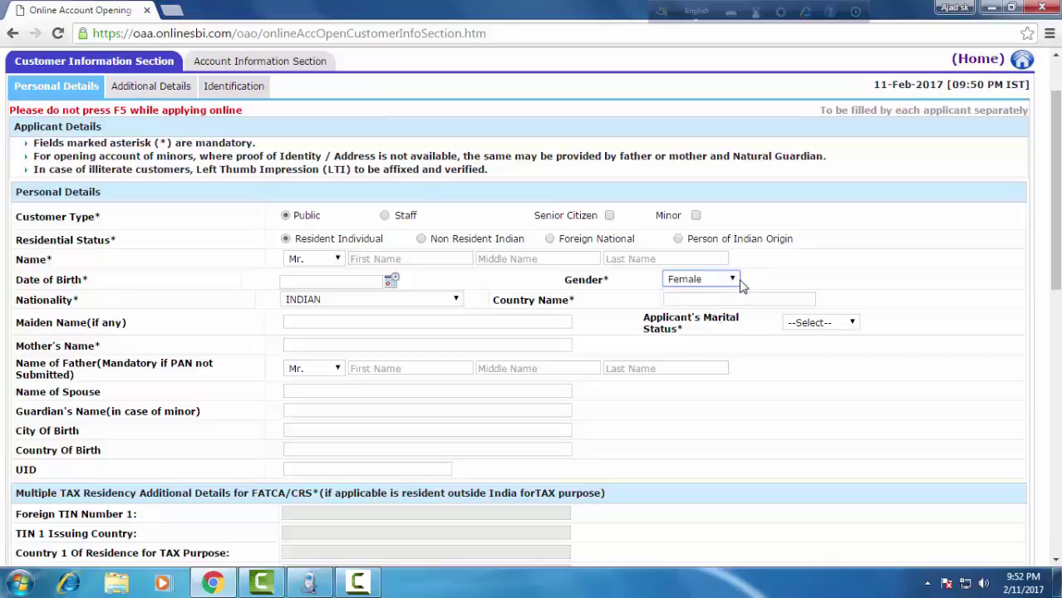
{"action": "left_click", "coordinate": [705, 300]}
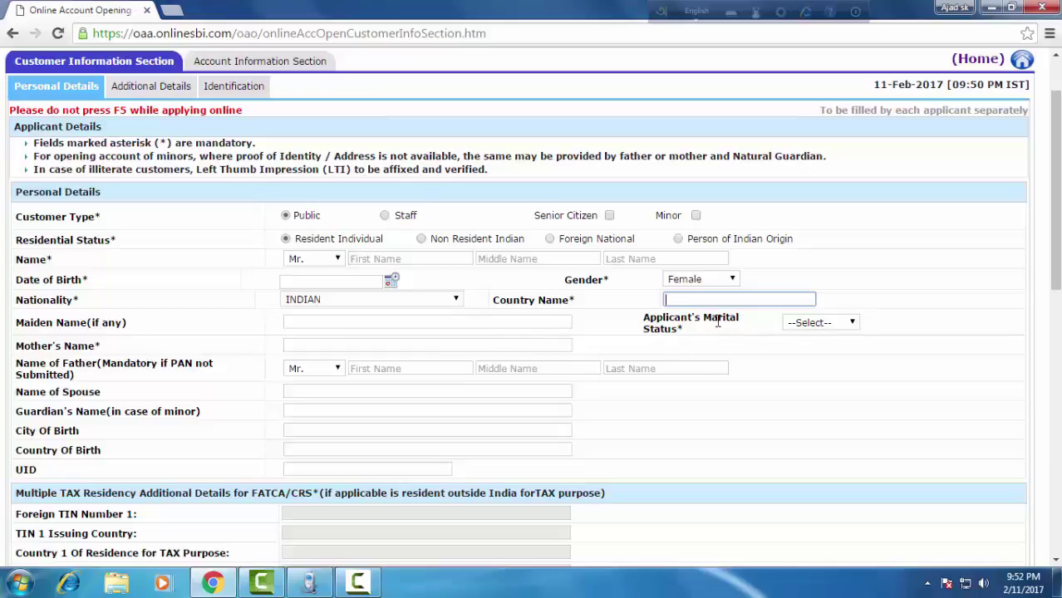
{"action": "left_click", "coordinate": [844, 331]}
{"action": "left_click", "coordinate": [843, 363]}
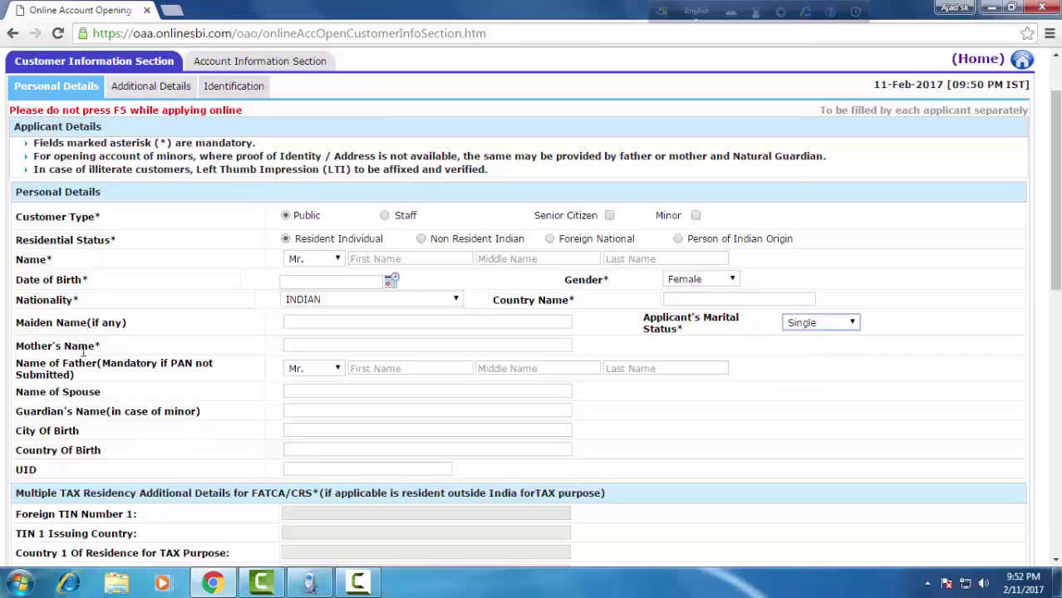
Select the Mother's Name field and scroll down to the address sections.
{"action": "left_click", "coordinate": [306, 348]}
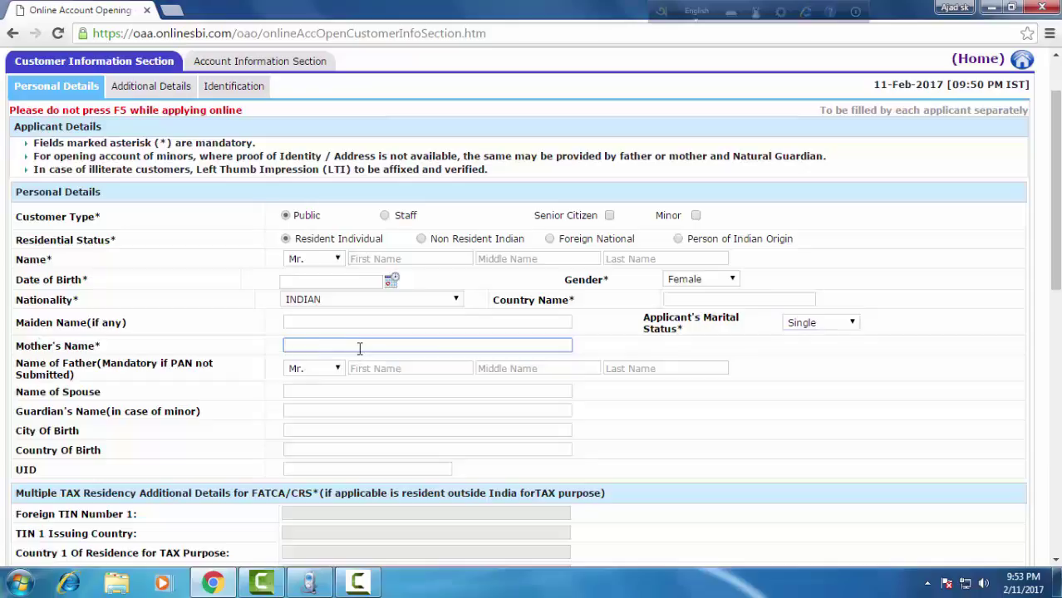
{"action": "scroll", "coordinate": [359, 347], "scroll_direction": "down", "scroll_amount": 1}
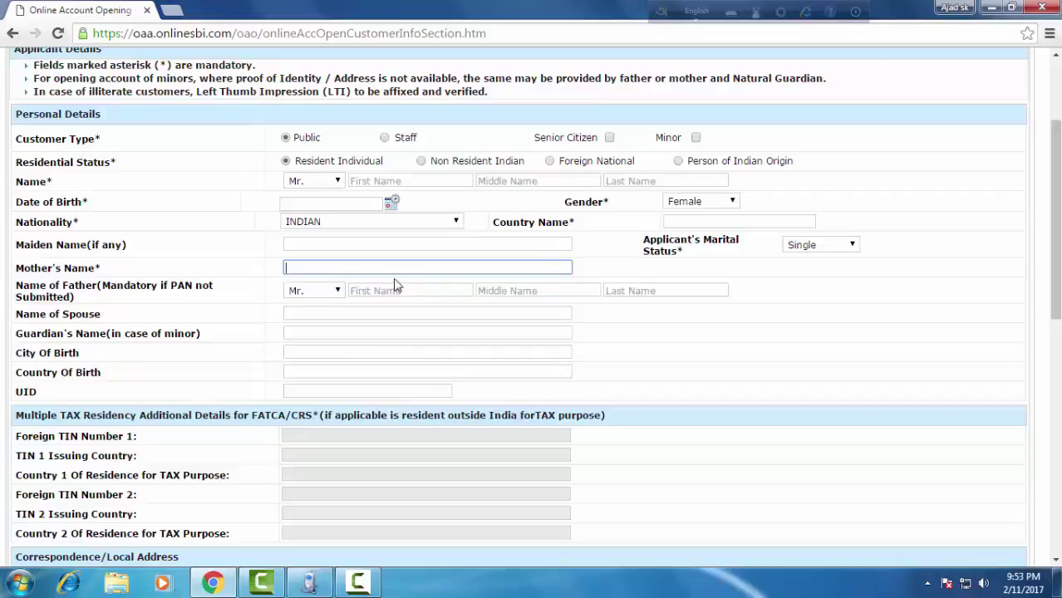
{"action": "scroll", "coordinate": [395, 286], "scroll_direction": "down", "scroll_amount": 3}
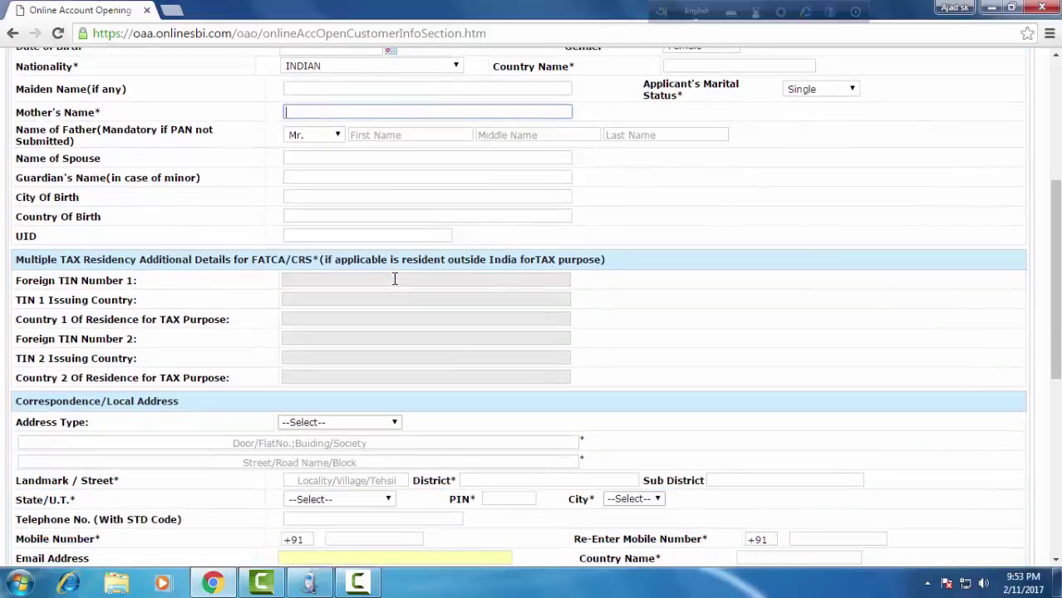
{"action": "scroll", "coordinate": [314, 307], "scroll_direction": "down", "scroll_amount": 1}
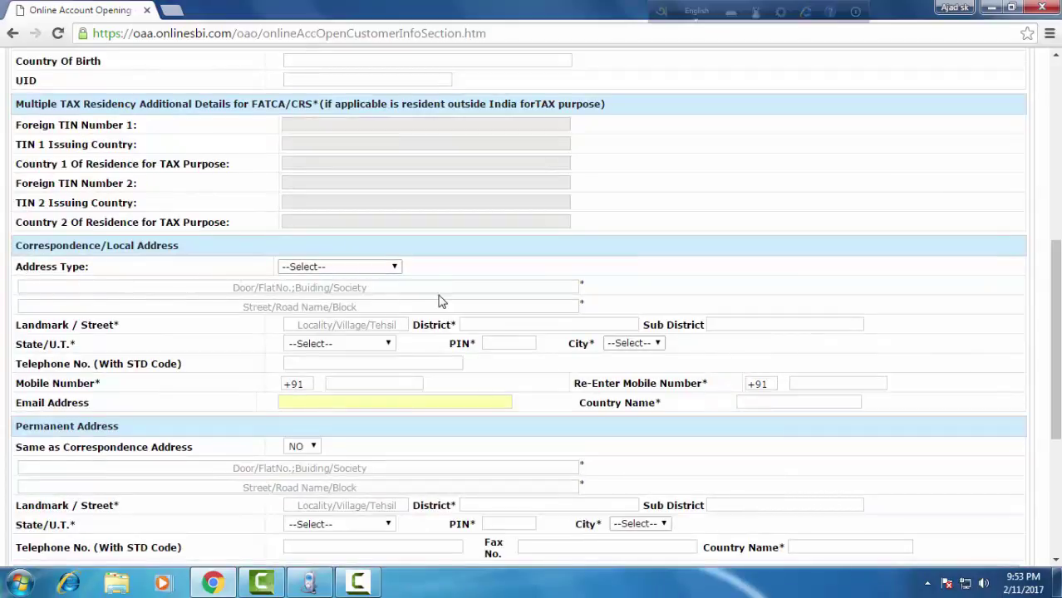
{"action": "scroll", "coordinate": [441, 301], "scroll_direction": "down", "scroll_amount": 1}
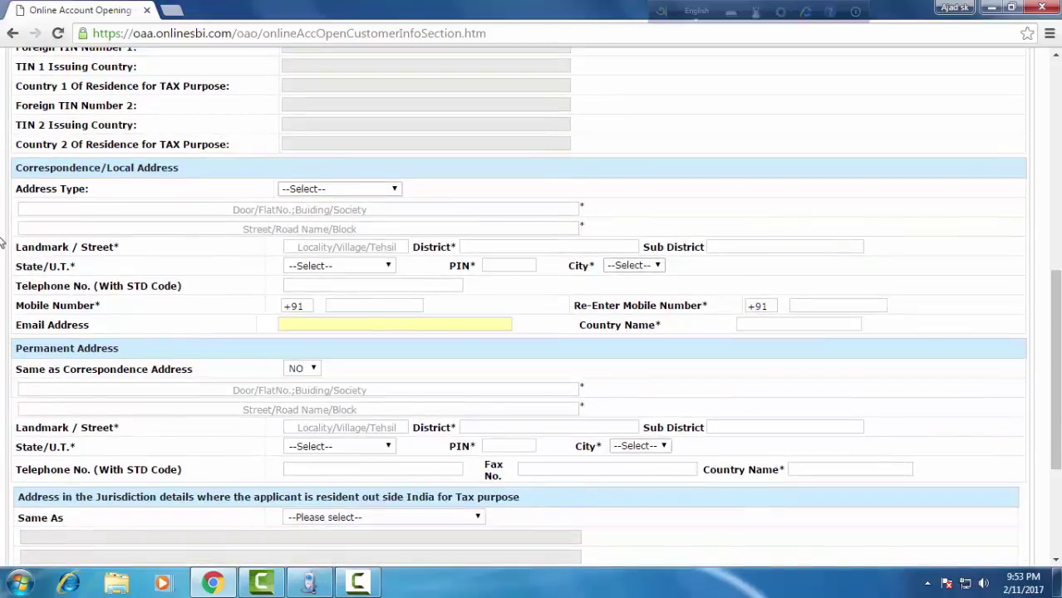
{"action": "scroll", "coordinate": [295, 295], "scroll_direction": "down", "scroll_amount": 1}
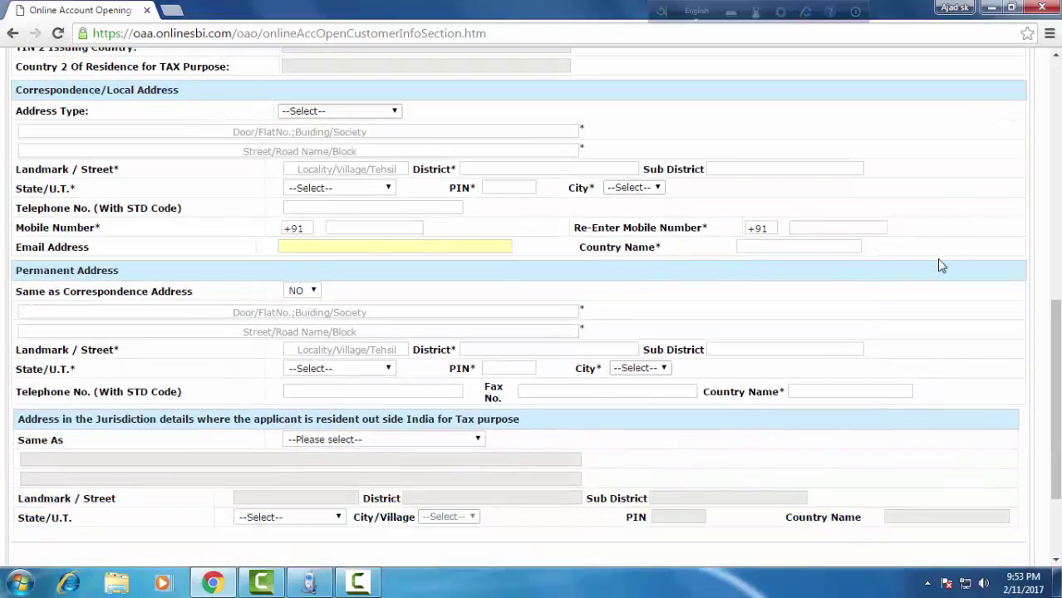
Complete the address details and enter the captcha string C5110.
{"action": "scroll", "coordinate": [631, 326], "scroll_direction": "down", "scroll_amount": 2}
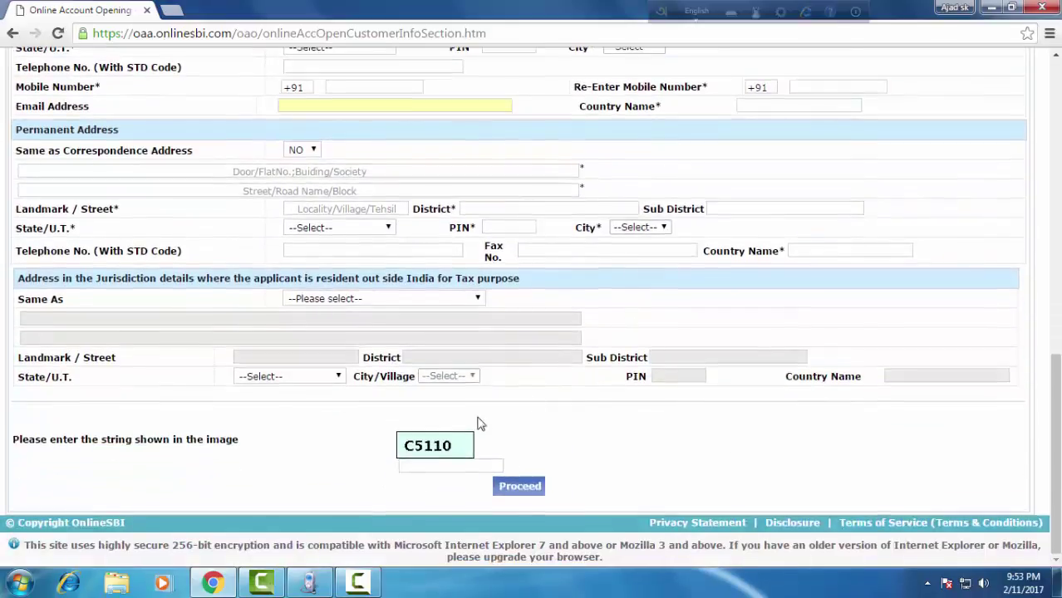
{"action": "left_click", "coordinate": [451, 469]}
{"action": "left_click", "coordinate": [520, 488]}
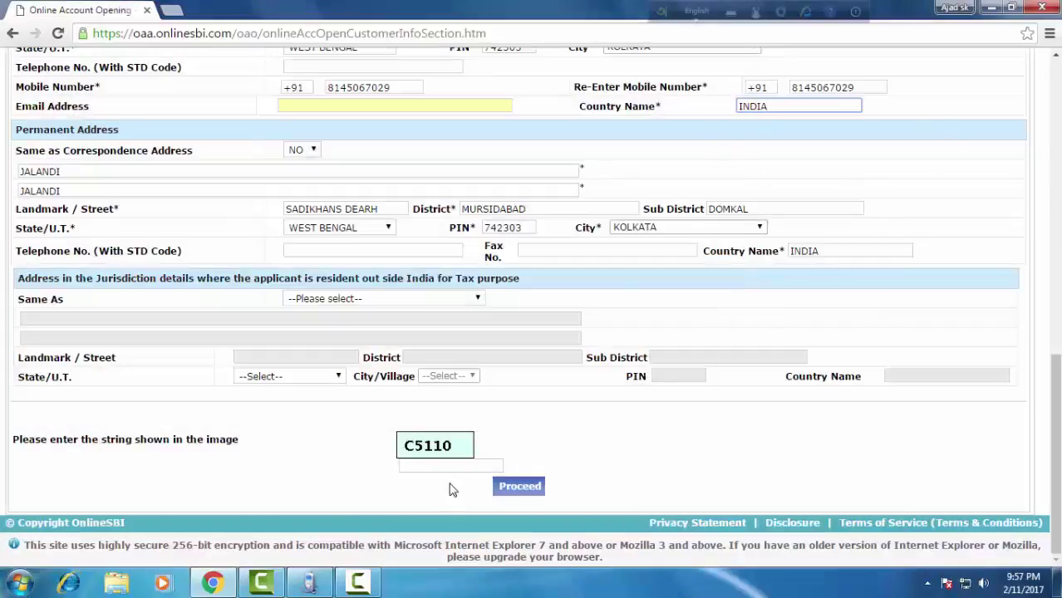
{"action": "left_click", "coordinate": [419, 467]}
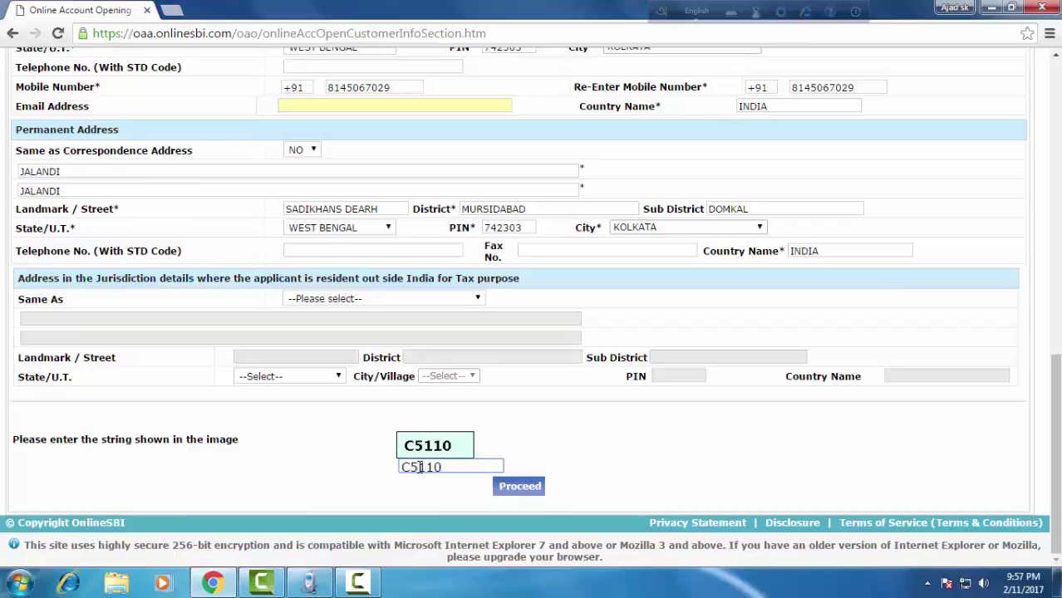
Submit the personal details, confirm OK, and select the issued 30-day TCRN.
{"action": "left_click", "coordinate": [522, 488]}
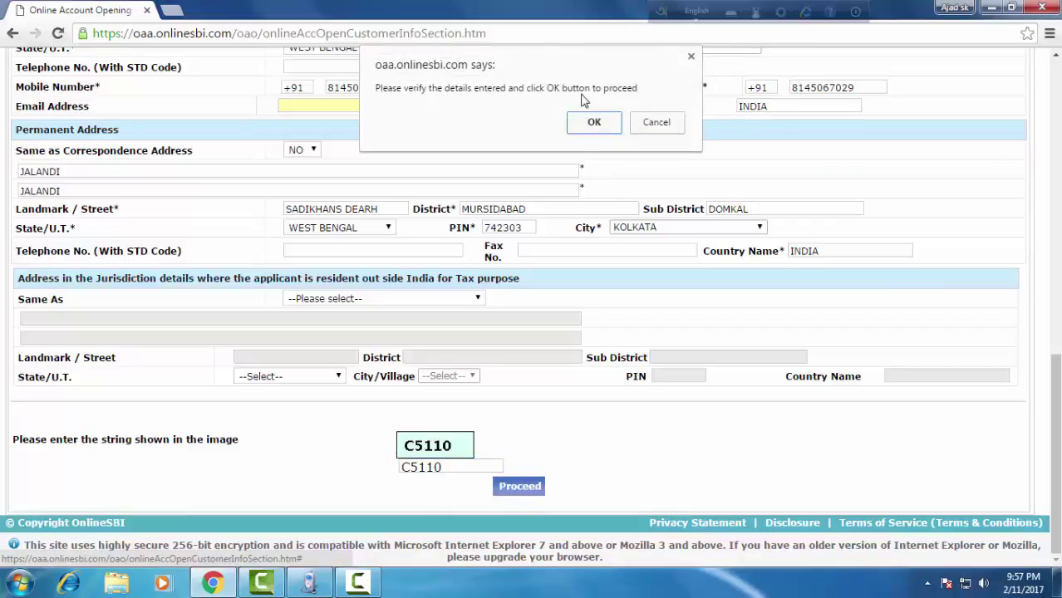
{"action": "left_click", "coordinate": [595, 123]}
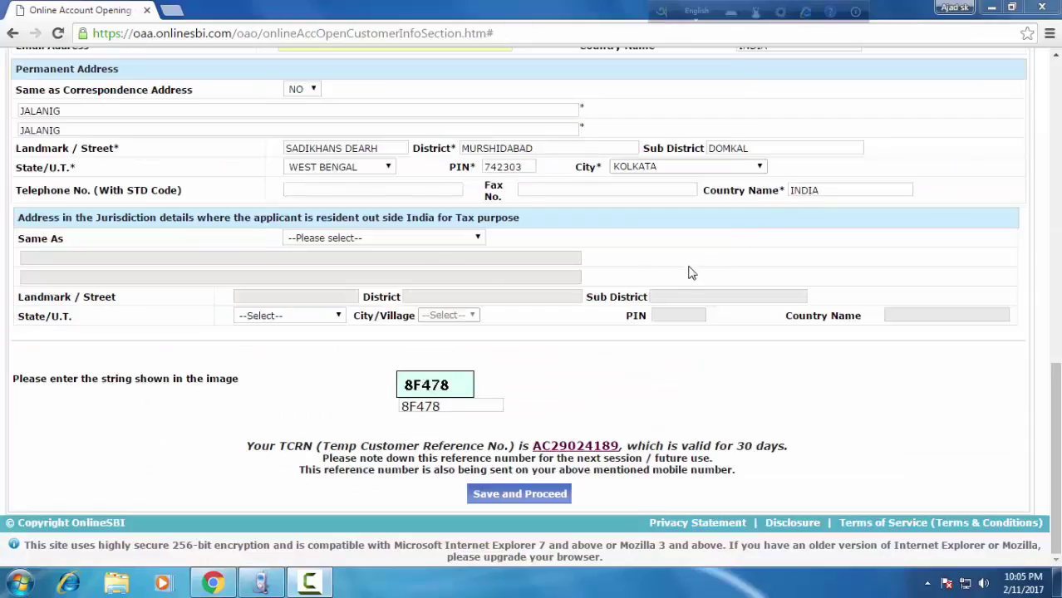
{"action": "mouse_move", "coordinate": [520, 431]}
{"action": "left_mouse_down"}
{"action": "mouse_move", "coordinate": [512, 467]}
{"action": "mouse_move", "coordinate": [638, 441]}
{"action": "mouse_move", "coordinate": [544, 453]}
{"action": "left_mouse_up"}
Save and proceed to Additional Details, then set religion to Muslim and category to General.
{"action": "left_click", "coordinate": [558, 497]}
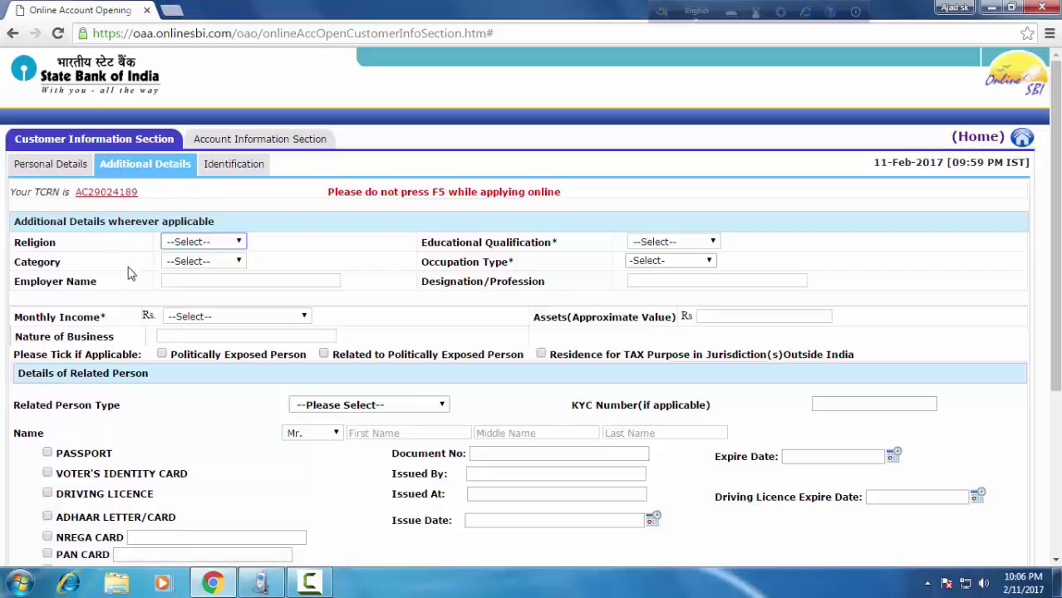
{"action": "left_click", "coordinate": [238, 242]}
{"action": "left_click", "coordinate": [218, 282]}
{"action": "left_click", "coordinate": [244, 263]}
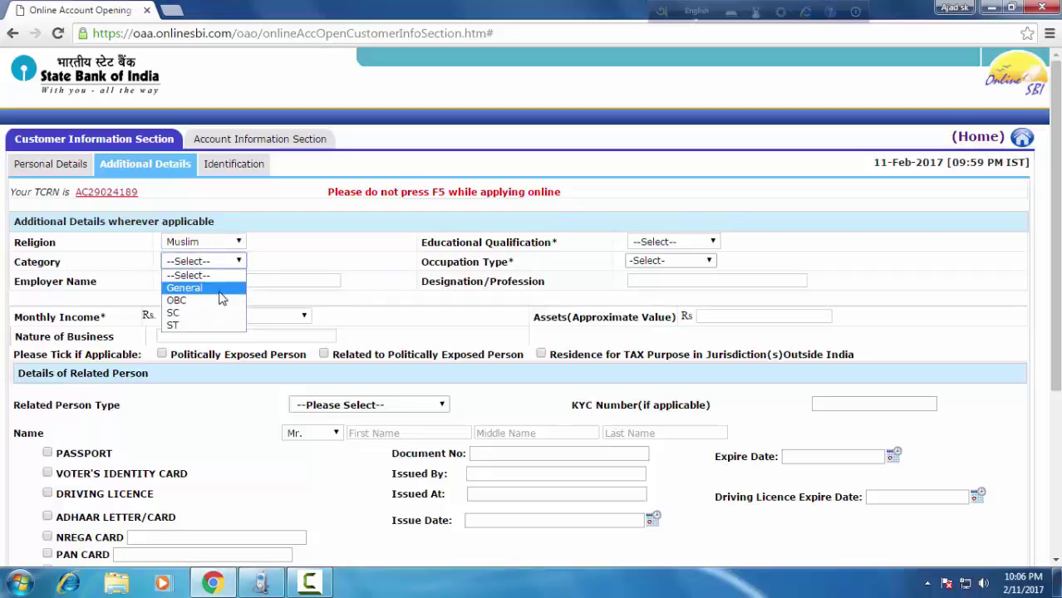
{"action": "left_click", "coordinate": [220, 288]}
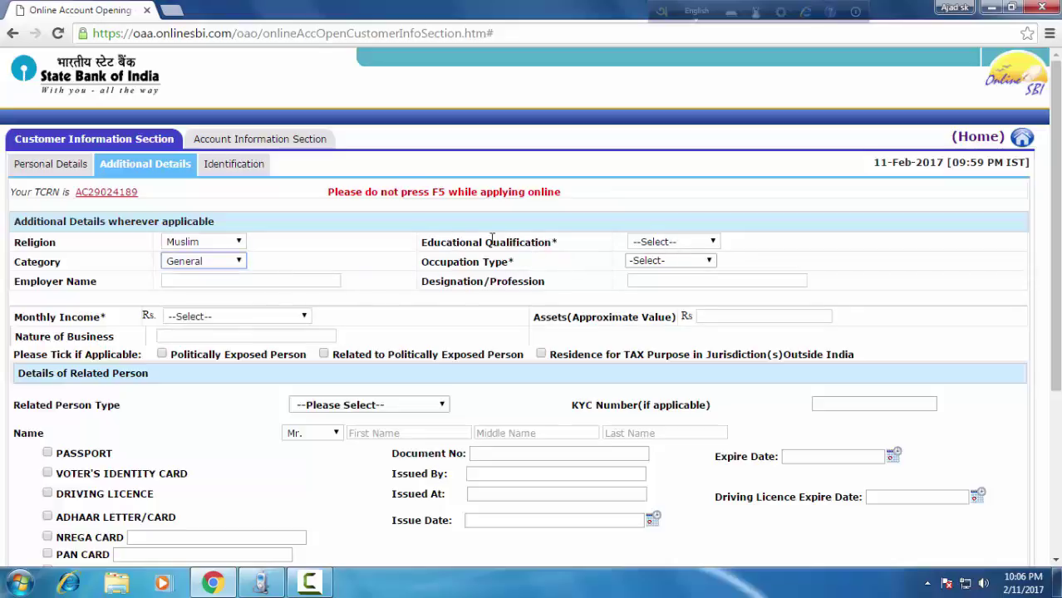
Set education to HSC, occupation to Others/Student, and monthly income above INR 10,00,000.
{"action": "left_click", "coordinate": [708, 243]}
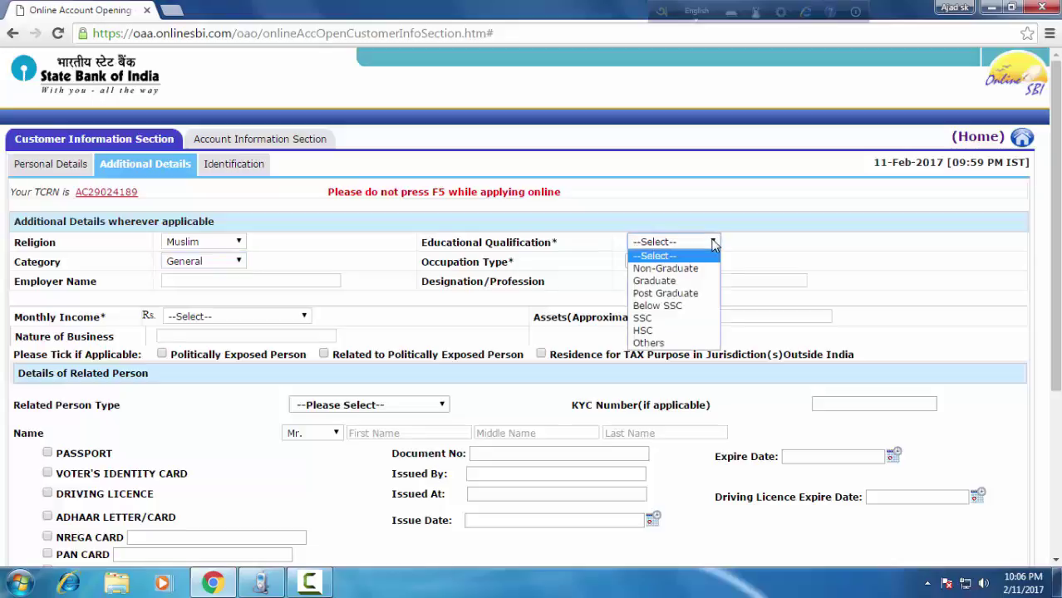
{"action": "left_click", "coordinate": [690, 330]}
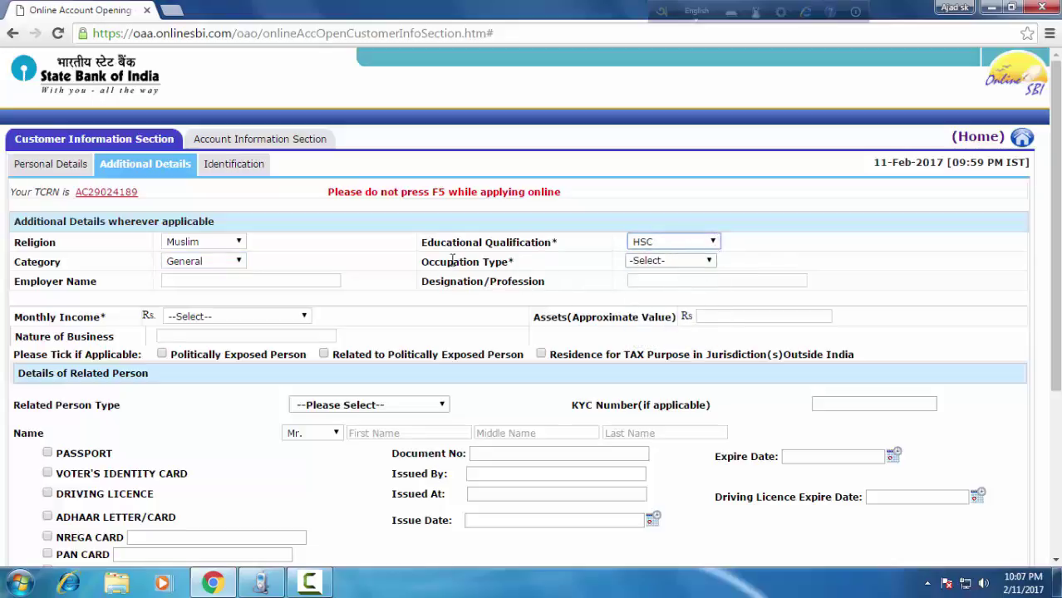
{"action": "left_click", "coordinate": [706, 261]}
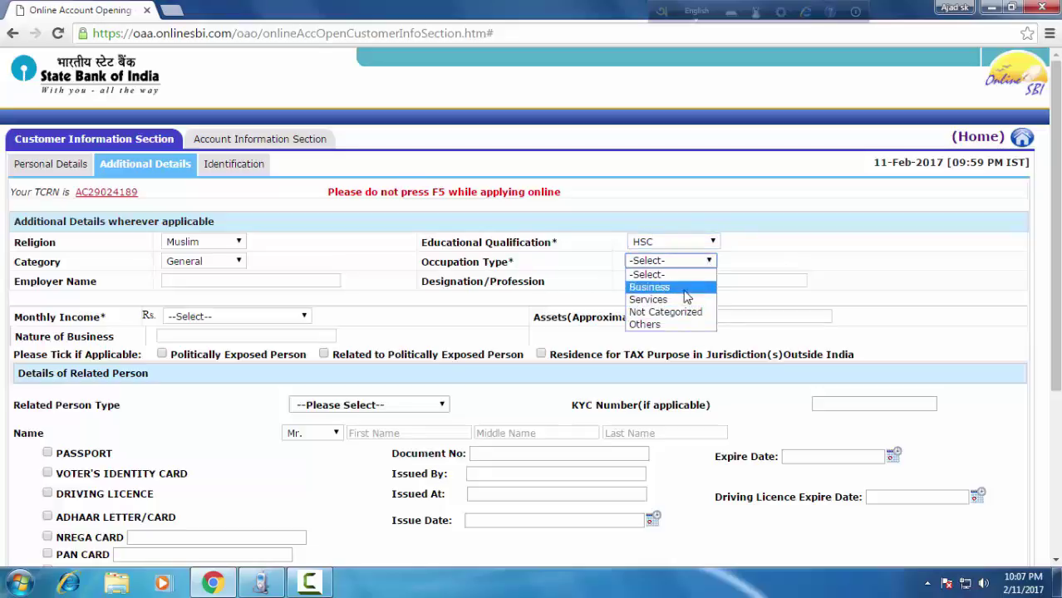
{"action": "left_click", "coordinate": [684, 327]}
{"action": "left_click", "coordinate": [792, 261]}
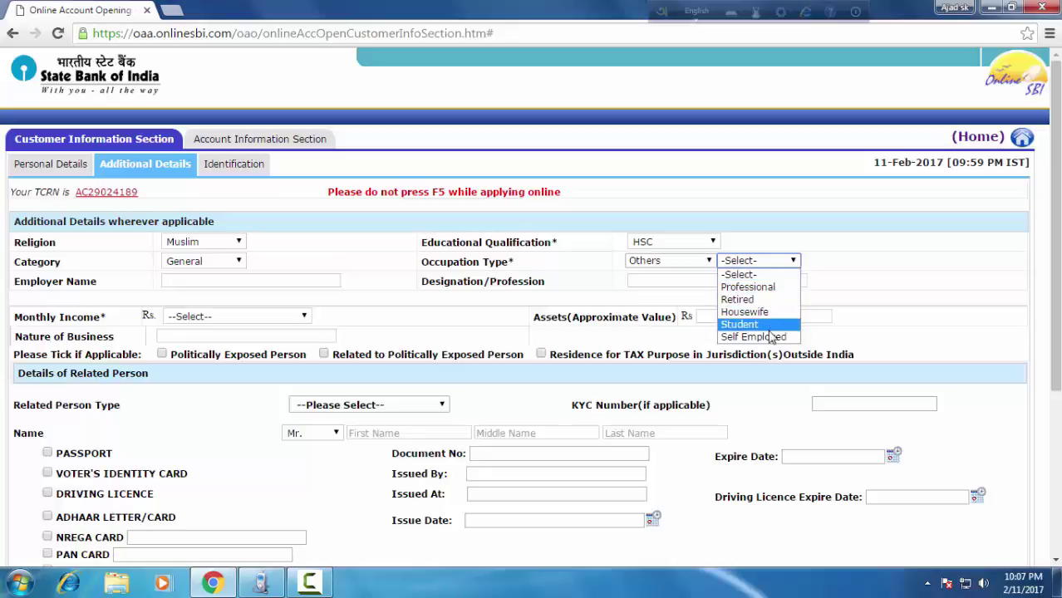
{"action": "left_click", "coordinate": [739, 325]}
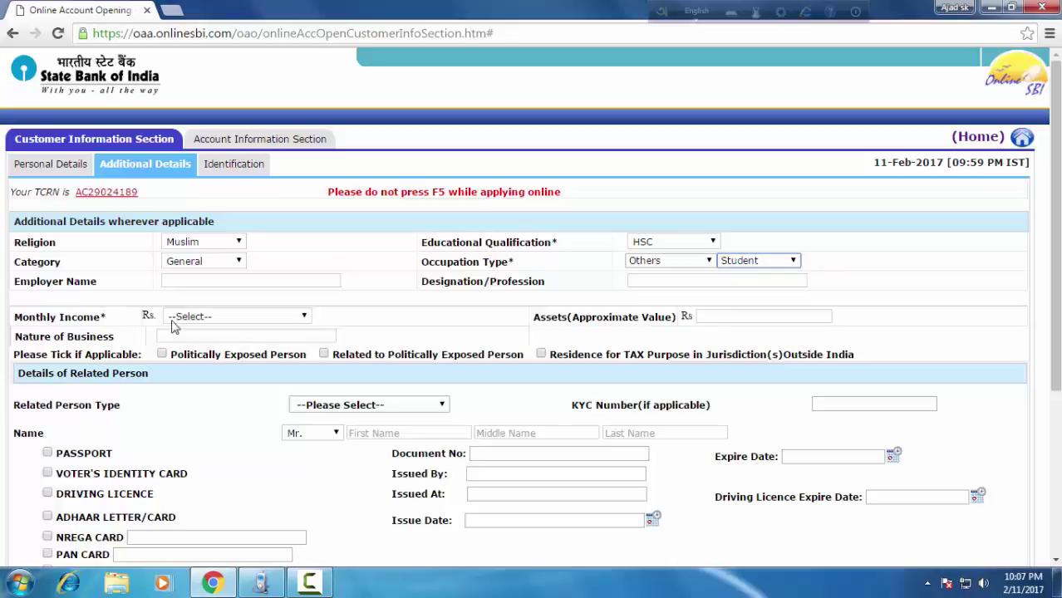
{"action": "left_click", "coordinate": [305, 317]}
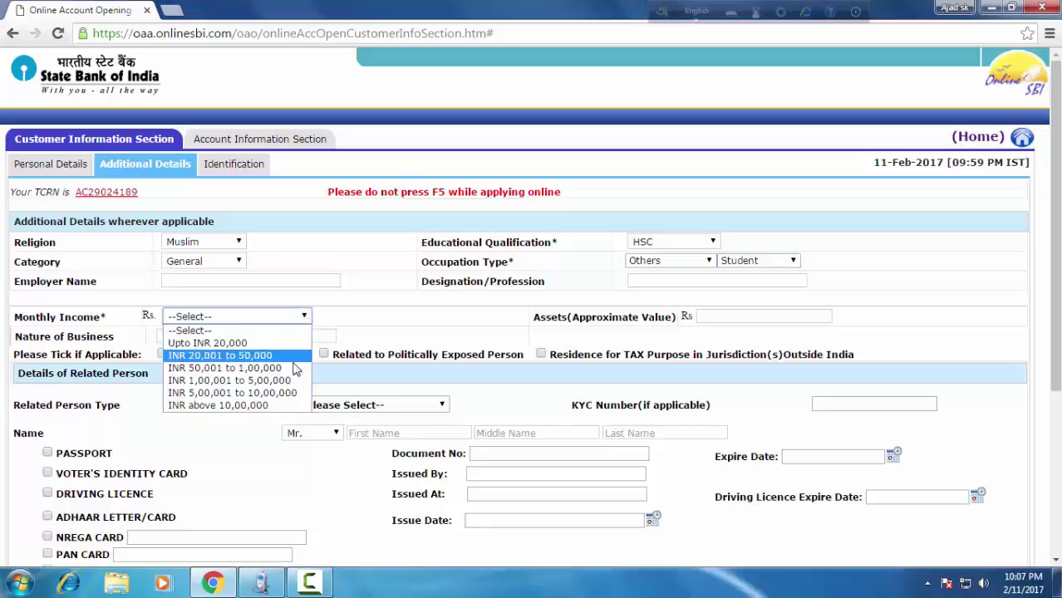
{"action": "left_click", "coordinate": [274, 405]}
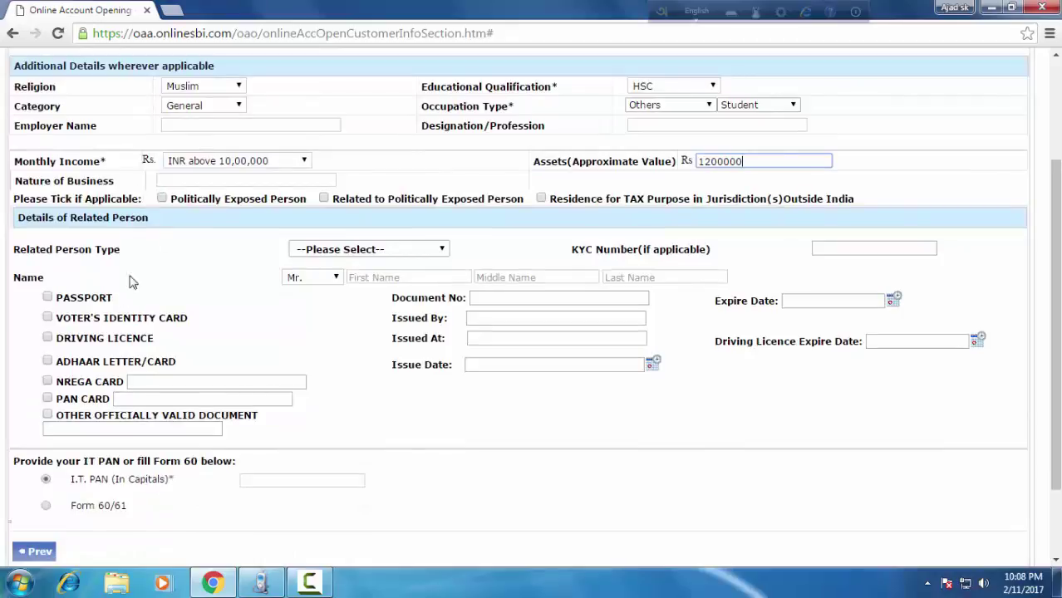
{"action": "scroll", "coordinate": [269, 315], "scroll_direction": "down", "scroll_amount": 2}
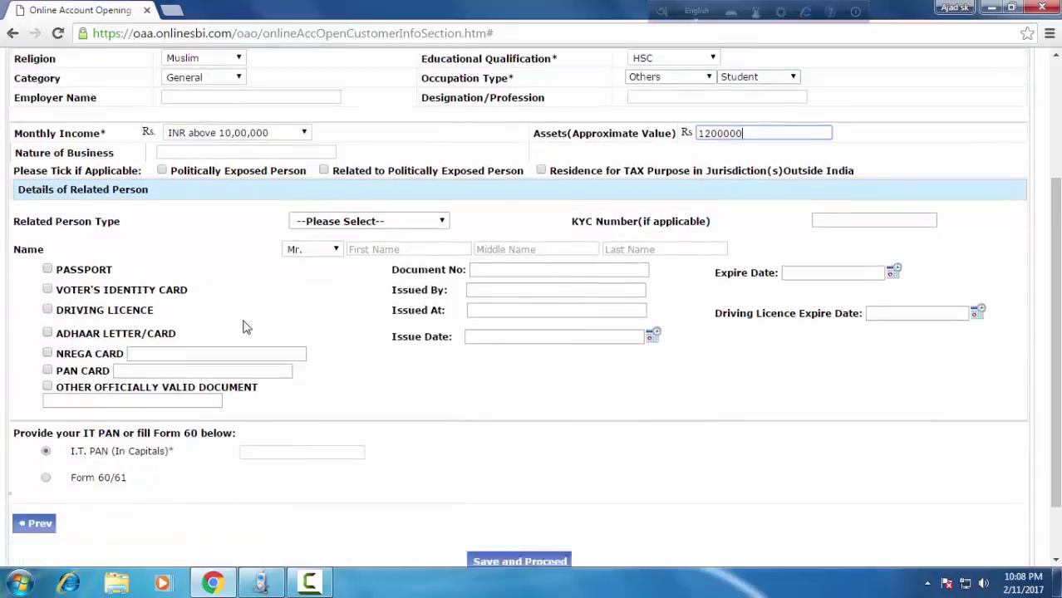
Tick Voter's Identity Card, enter the IT PAN instead of Form 60/61, save, and dismiss the warning.
{"action": "left_click", "coordinate": [47, 239]}
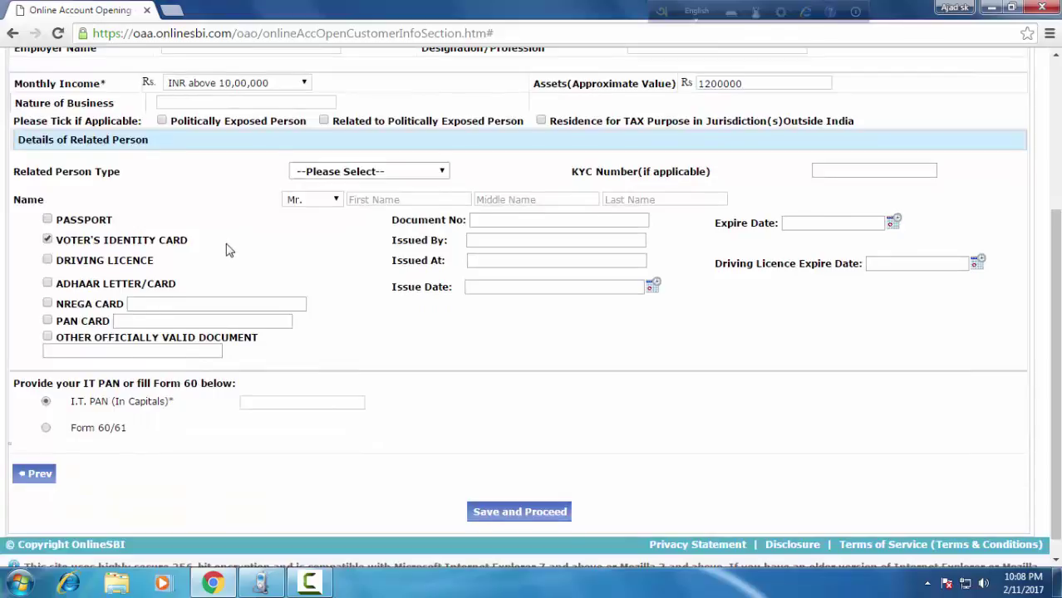
{"action": "scroll", "coordinate": [229, 250], "scroll_direction": "down", "scroll_amount": 1}
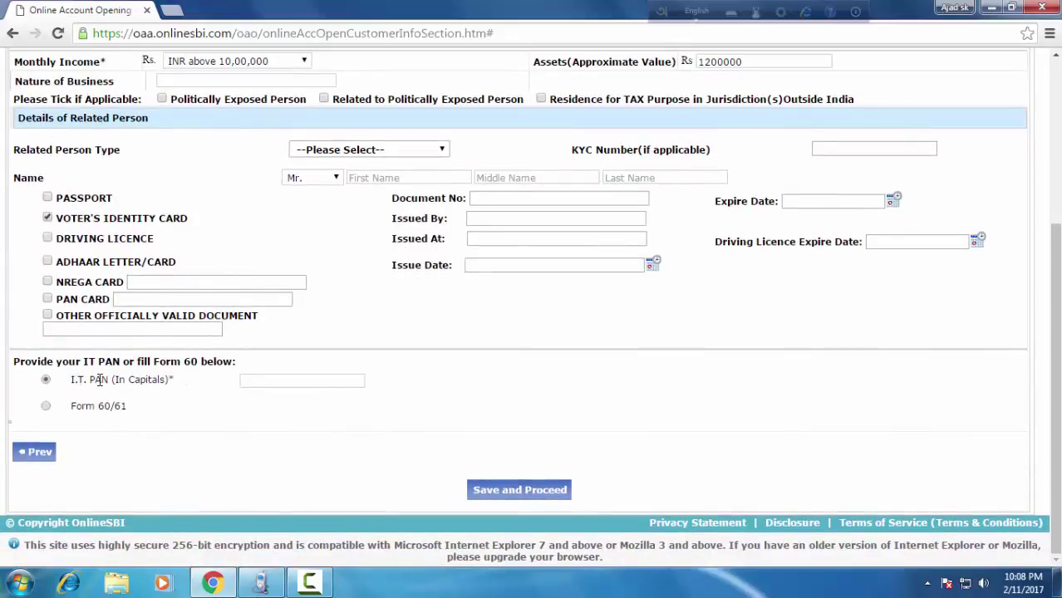
{"action": "left_click", "coordinate": [276, 382]}
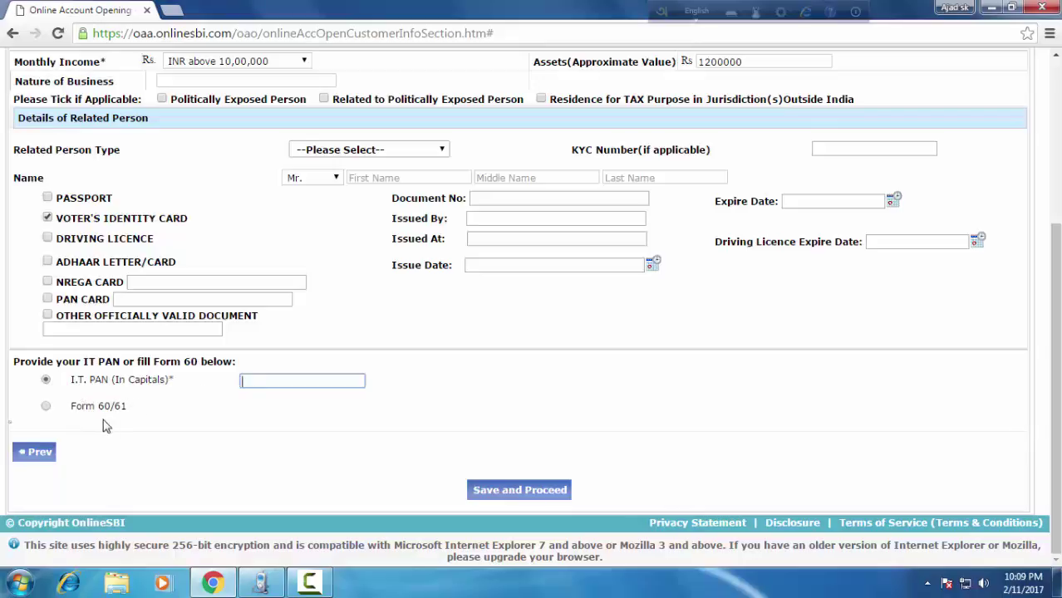
{"action": "left_click", "coordinate": [46, 407]}
{"action": "scroll", "coordinate": [166, 403], "scroll_direction": "down", "scroll_amount": 3}
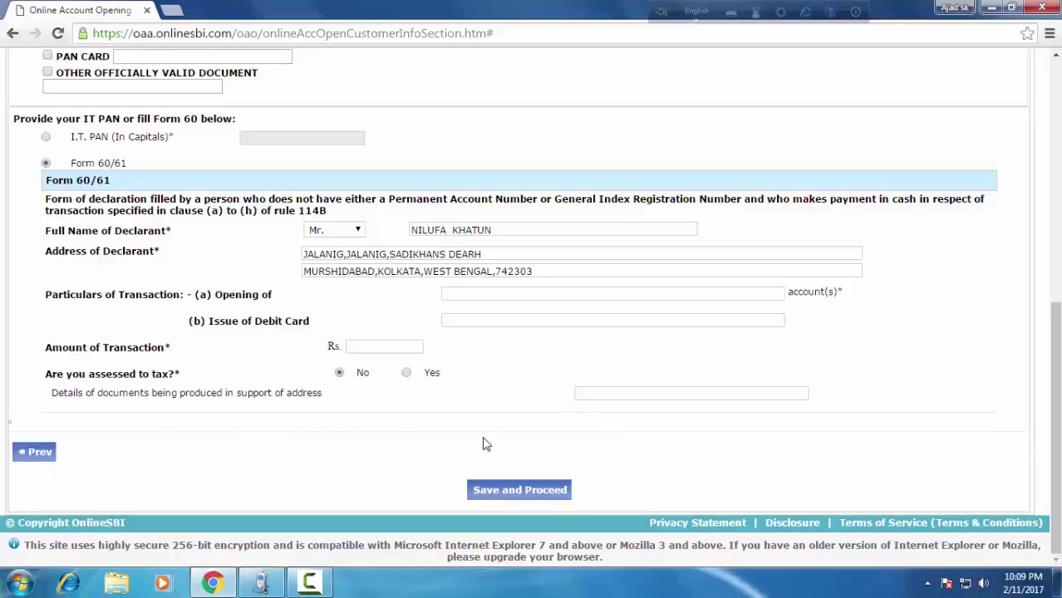
{"action": "left_click", "coordinate": [47, 140]}
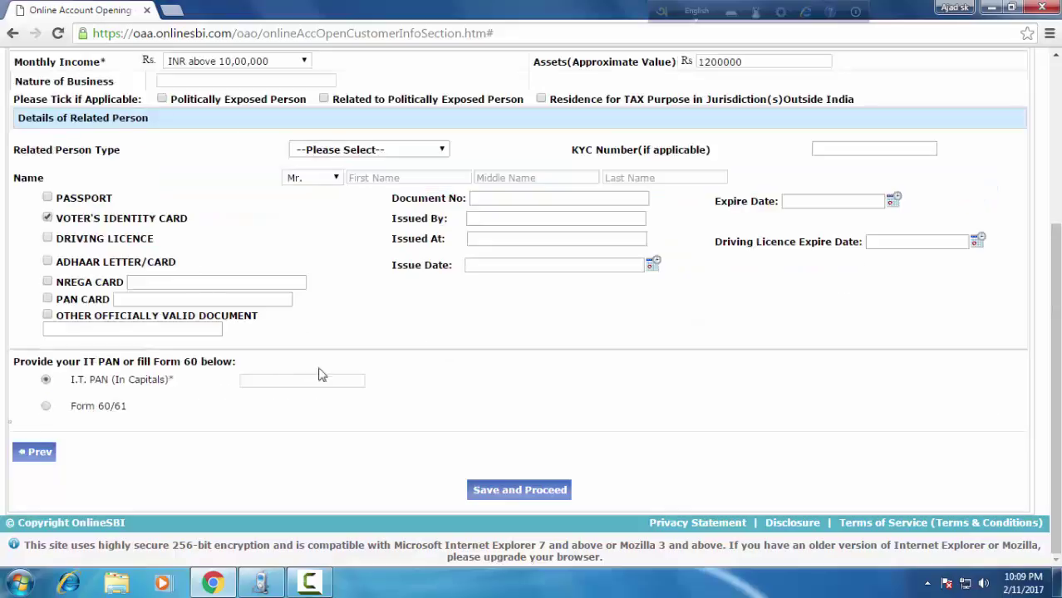
{"action": "left_click", "coordinate": [263, 381]}
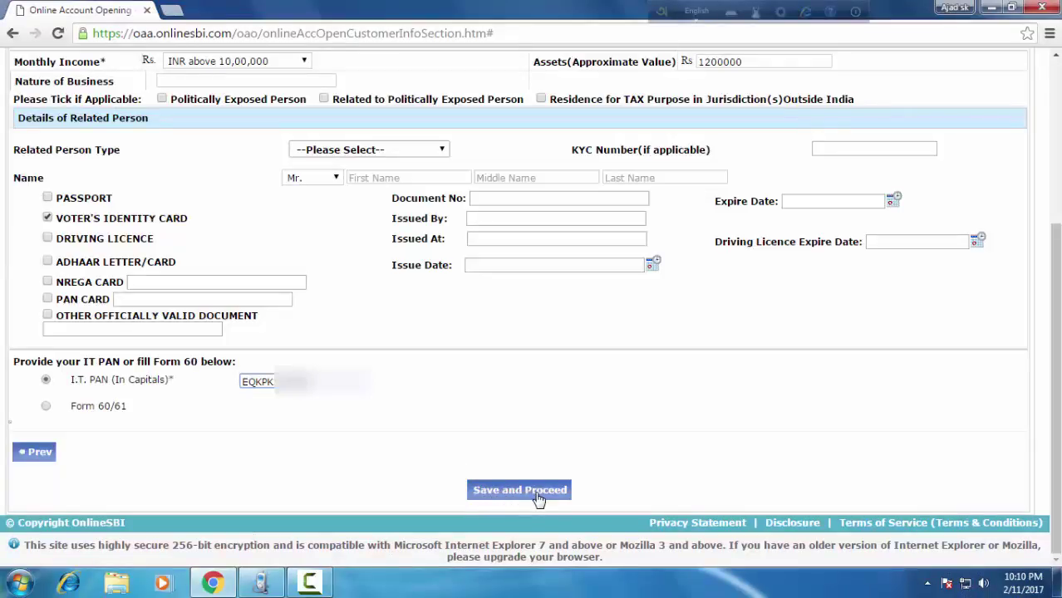
{"action": "left_click", "coordinate": [538, 497]}
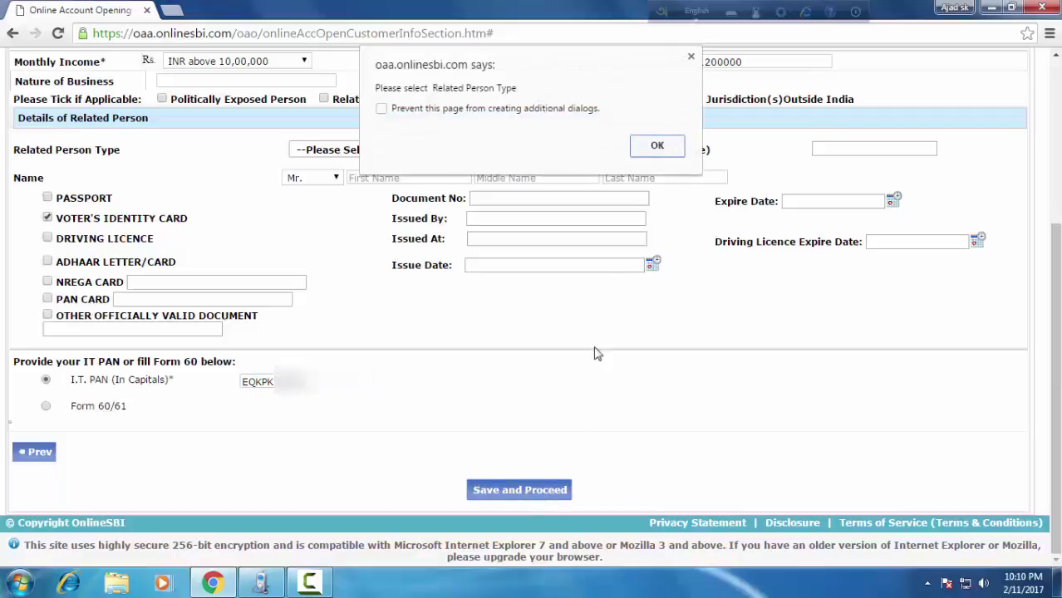
{"action": "left_click", "coordinate": [658, 146]}
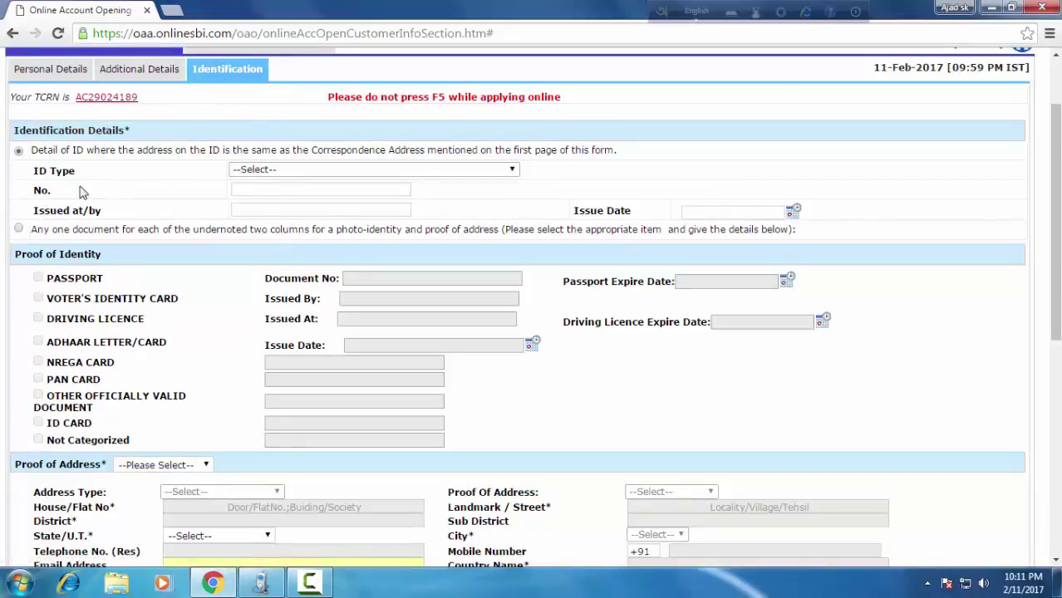
Enter ID type 'Election ID card with same address', its card number, issued at JALANGI, dated 19/11/2014.
{"action": "left_click", "coordinate": [514, 172]}
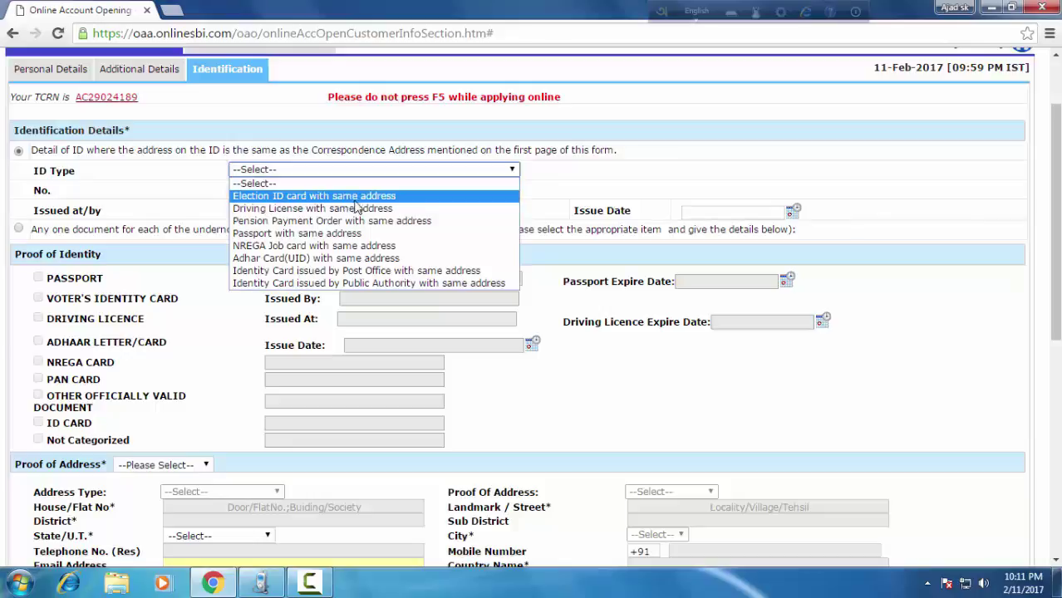
{"action": "left_click", "coordinate": [424, 200]}
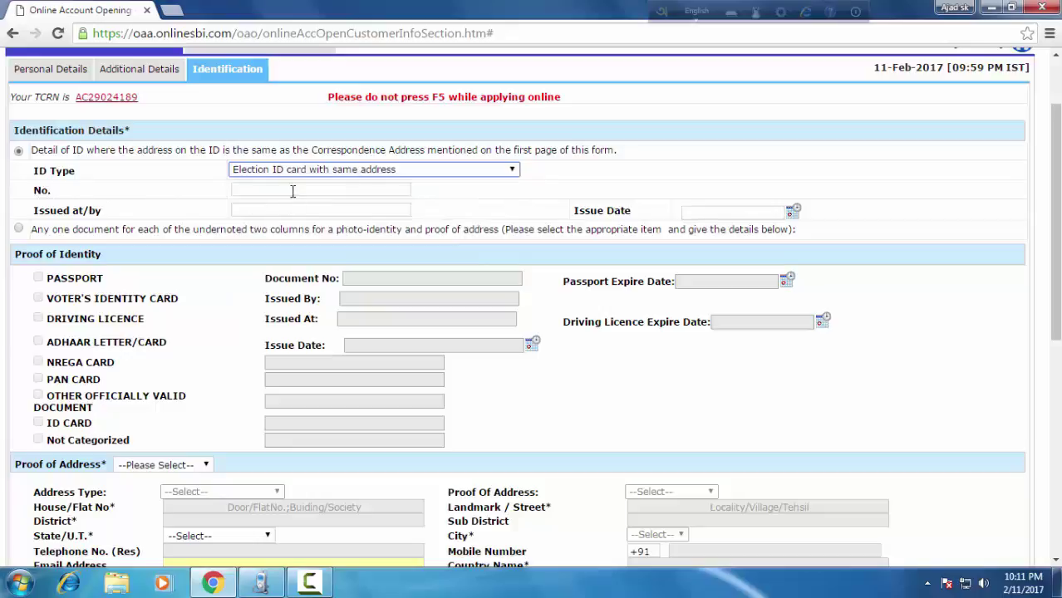
{"action": "left_click", "coordinate": [295, 190]}
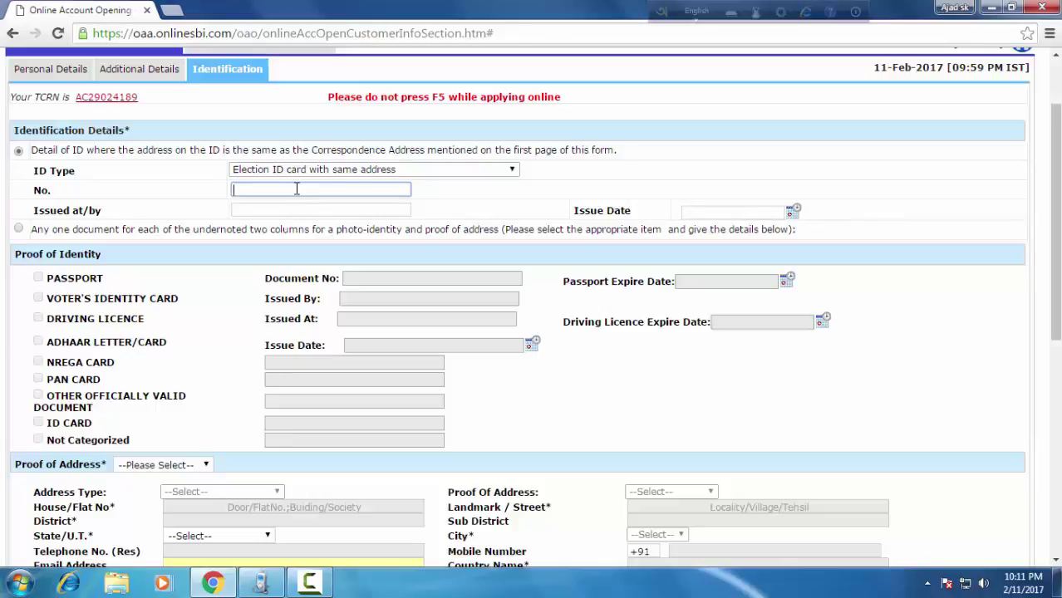
{"action": "key", "text": "Tab"}
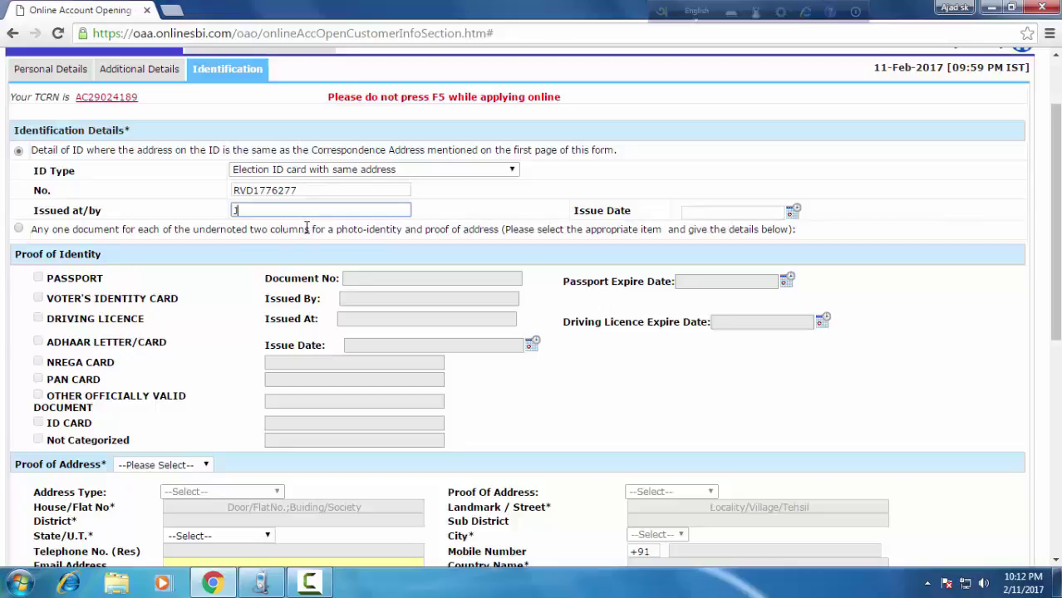
{"action": "type", "text": "ALANGI"}
{"action": "left_click", "coordinate": [793, 215]}
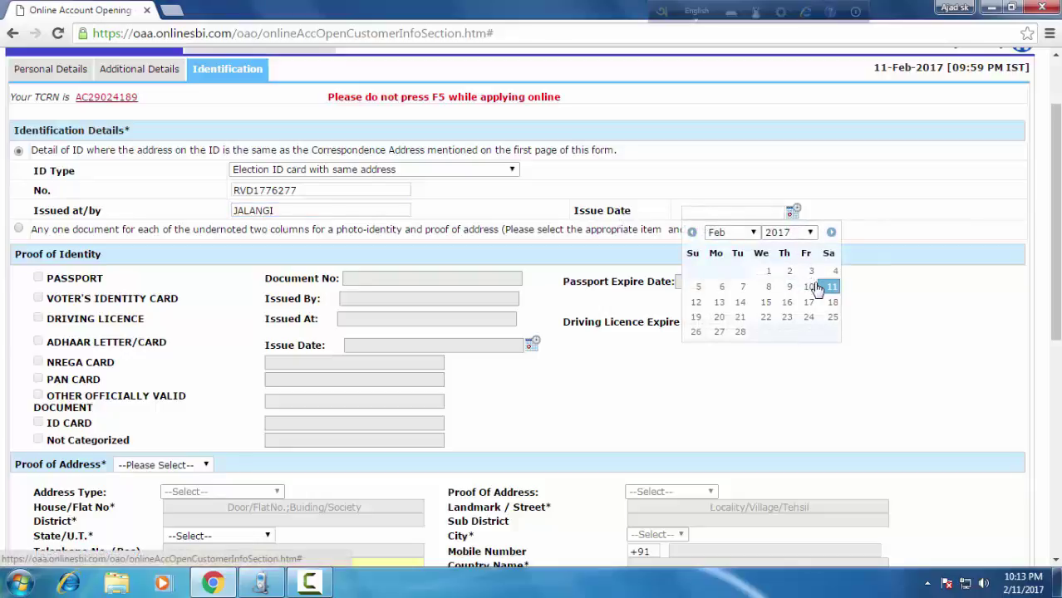
{"action": "left_click", "coordinate": [765, 316]}
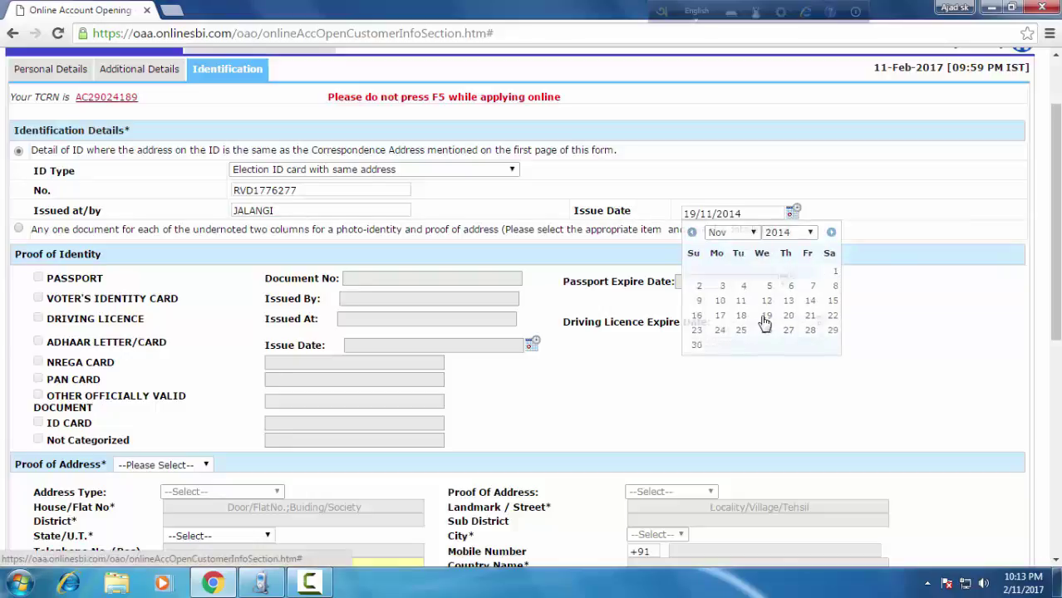
Save the identification details, answer No to another applicant, and proceed to Account Information.
{"action": "scroll", "coordinate": [249, 237], "scroll_direction": "down", "scroll_amount": 4}
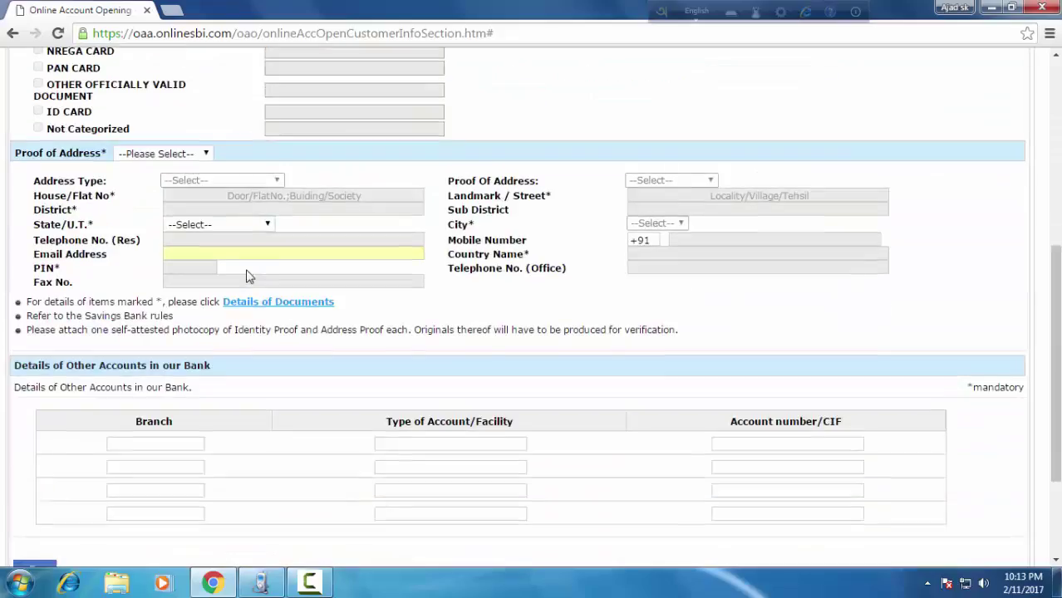
{"action": "scroll", "coordinate": [250, 270], "scroll_direction": "up", "scroll_amount": 2}
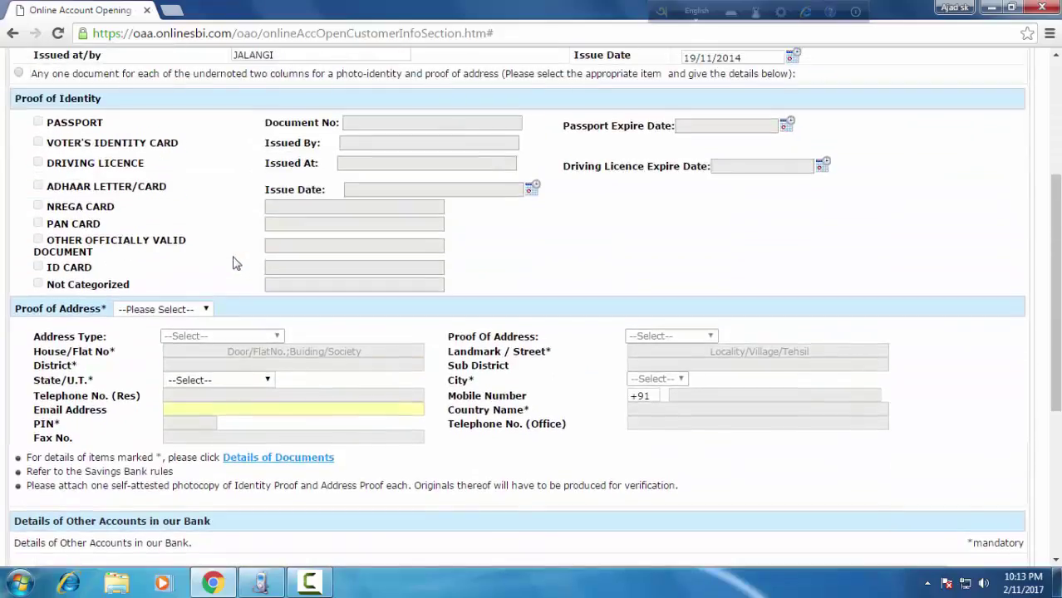
{"action": "scroll", "coordinate": [426, 336], "scroll_direction": "down", "scroll_amount": 4}
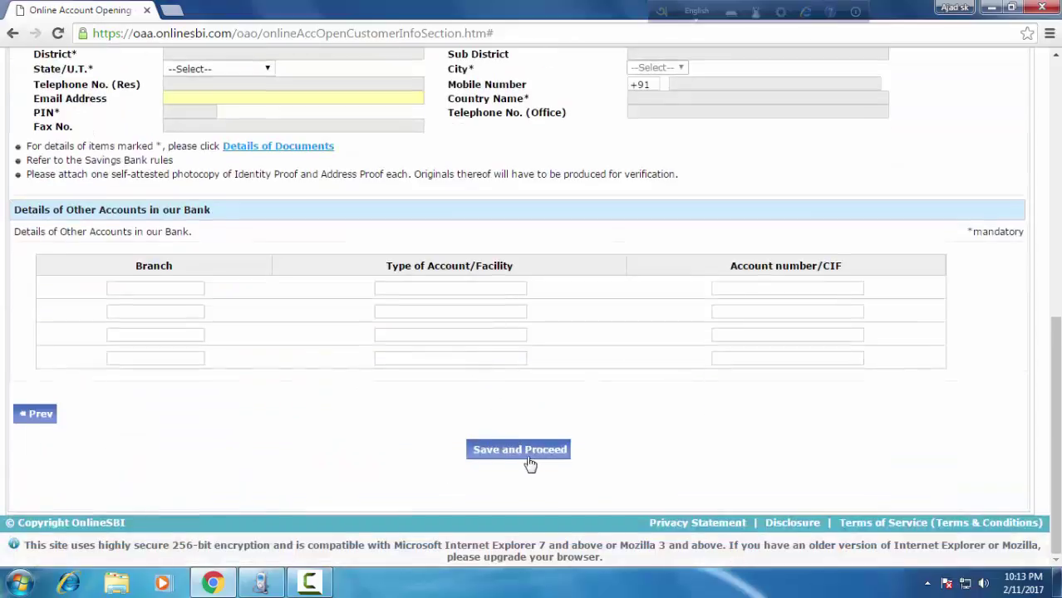
{"action": "left_click", "coordinate": [530, 457]}
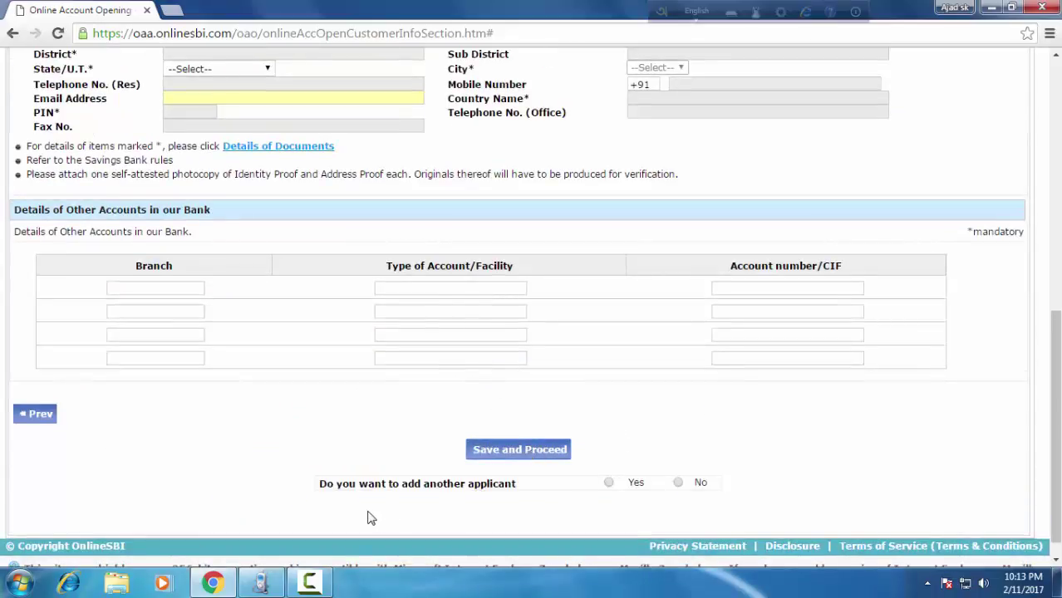
{"action": "left_click", "coordinate": [679, 484]}
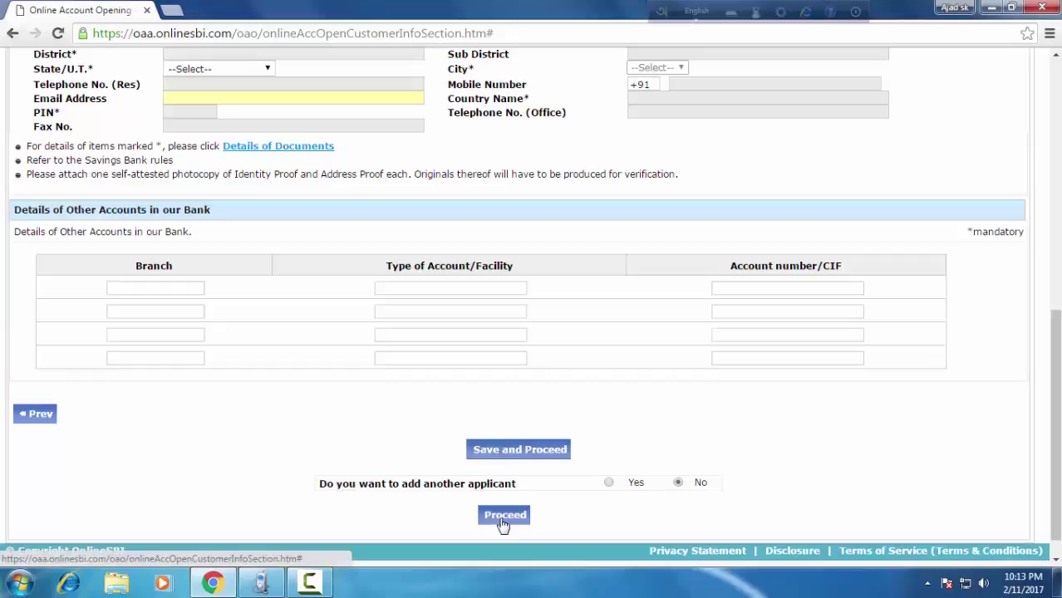
{"action": "left_click", "coordinate": [504, 517]}
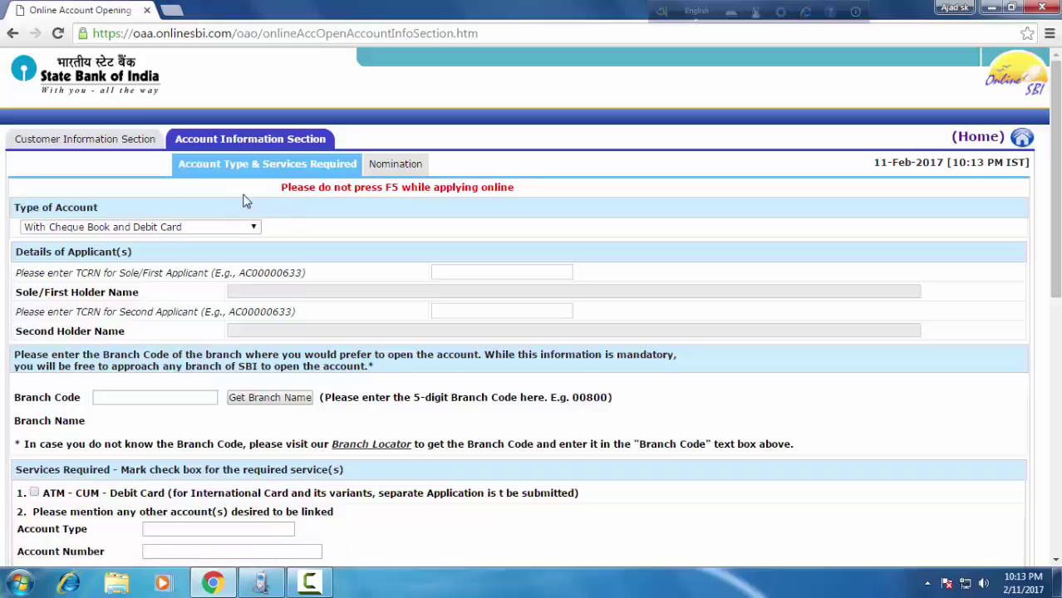
Enter the first applicant's TCRN in the Sole/First Applicant field.
{"action": "scroll", "coordinate": [407, 249], "scroll_direction": "down", "scroll_amount": 2}
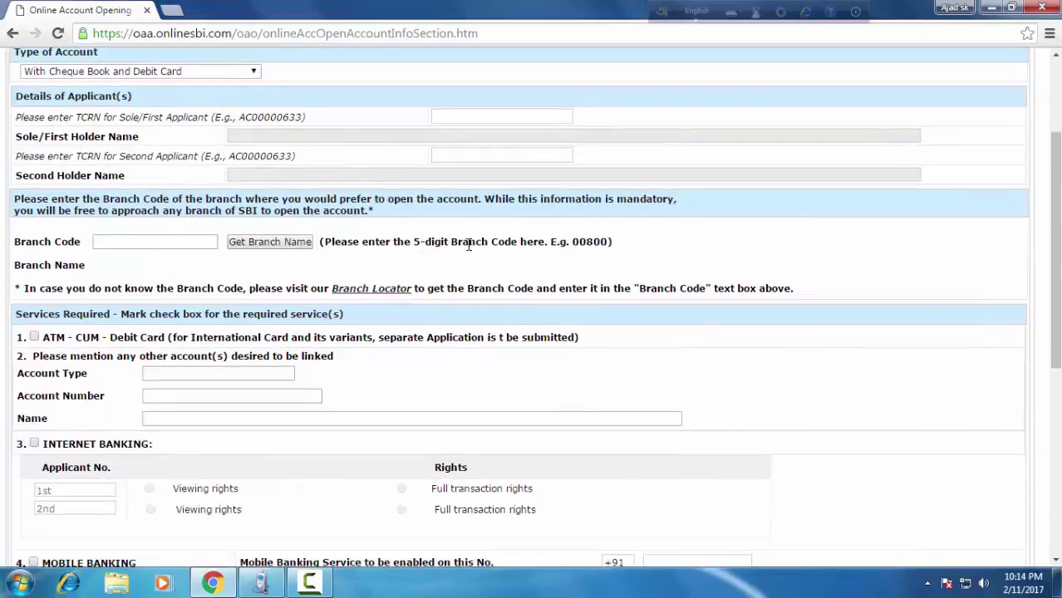
{"action": "scroll", "coordinate": [468, 244], "scroll_direction": "up", "scroll_amount": 1}
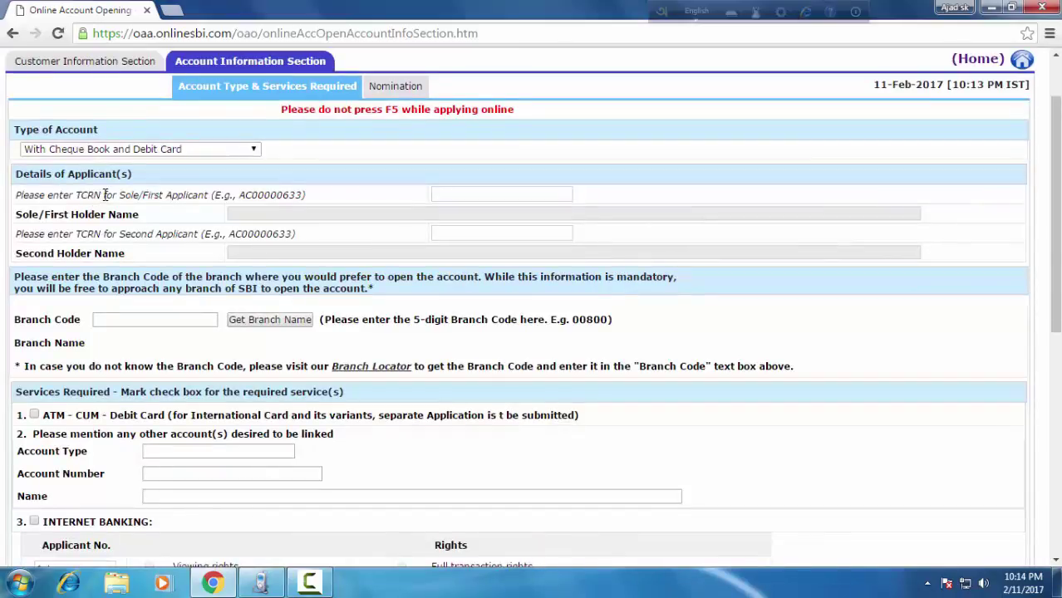
{"action": "left_click", "coordinate": [475, 195]}
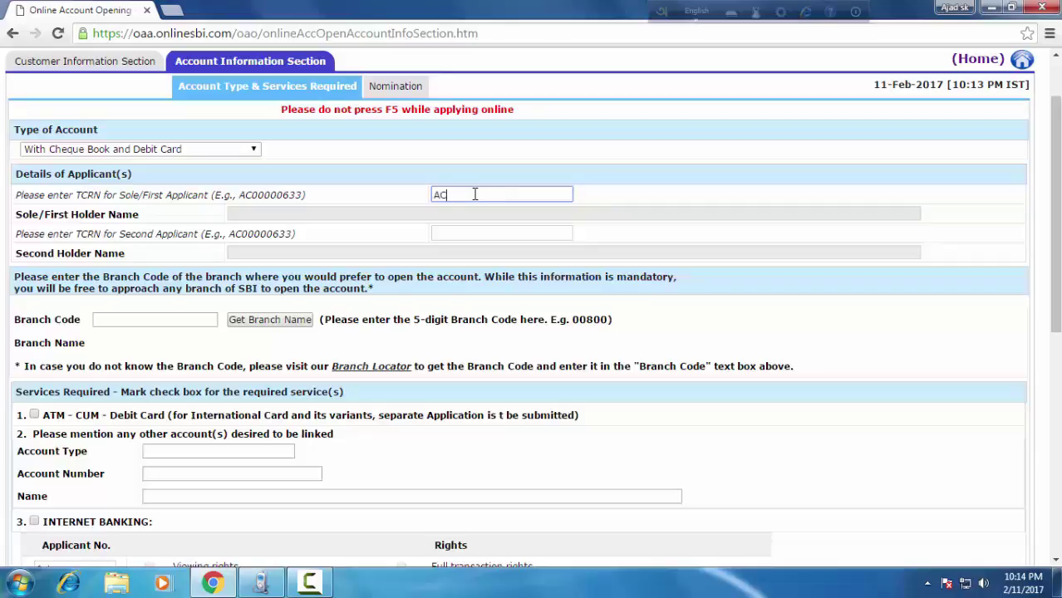
Set branch code 12352 and look up its branch name, JALANGI.
{"action": "left_click", "coordinate": [140, 319]}
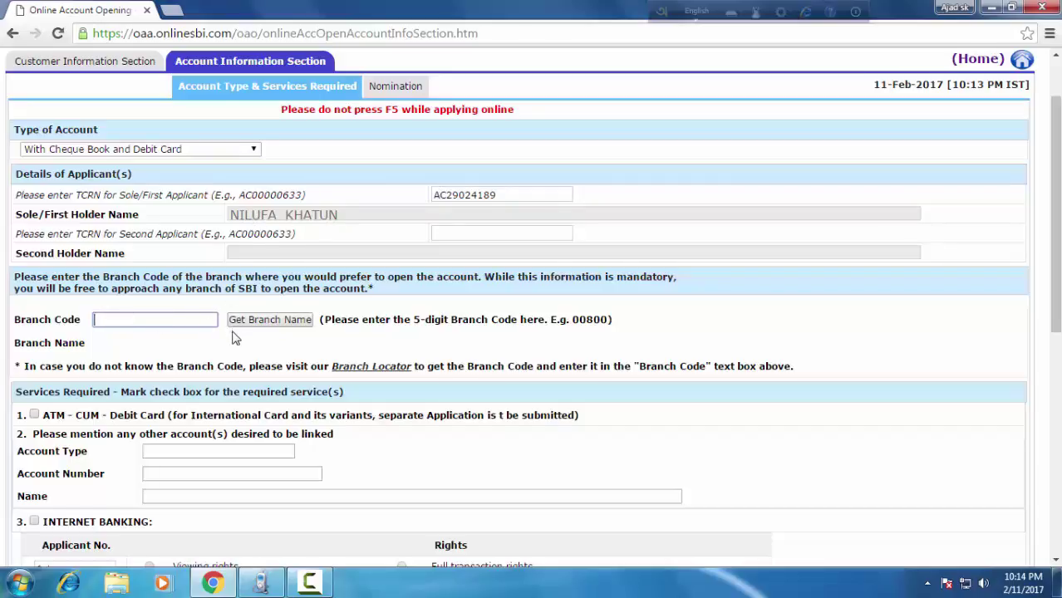
{"action": "scroll", "coordinate": [236, 334], "scroll_direction": "down", "scroll_amount": 1}
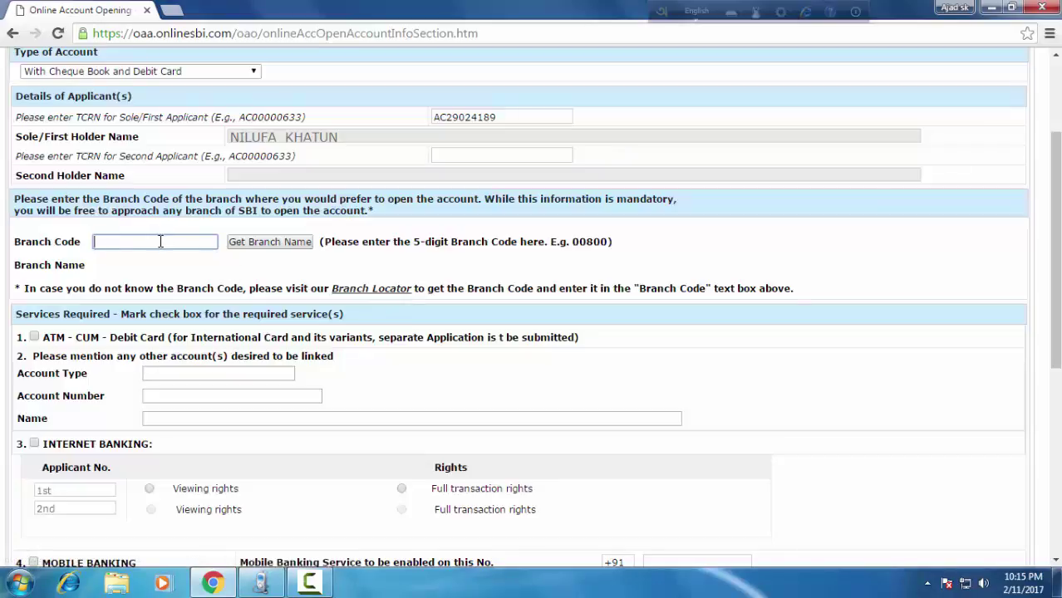
{"action": "type", "text": "352"}
{"action": "left_click", "coordinate": [279, 246]}
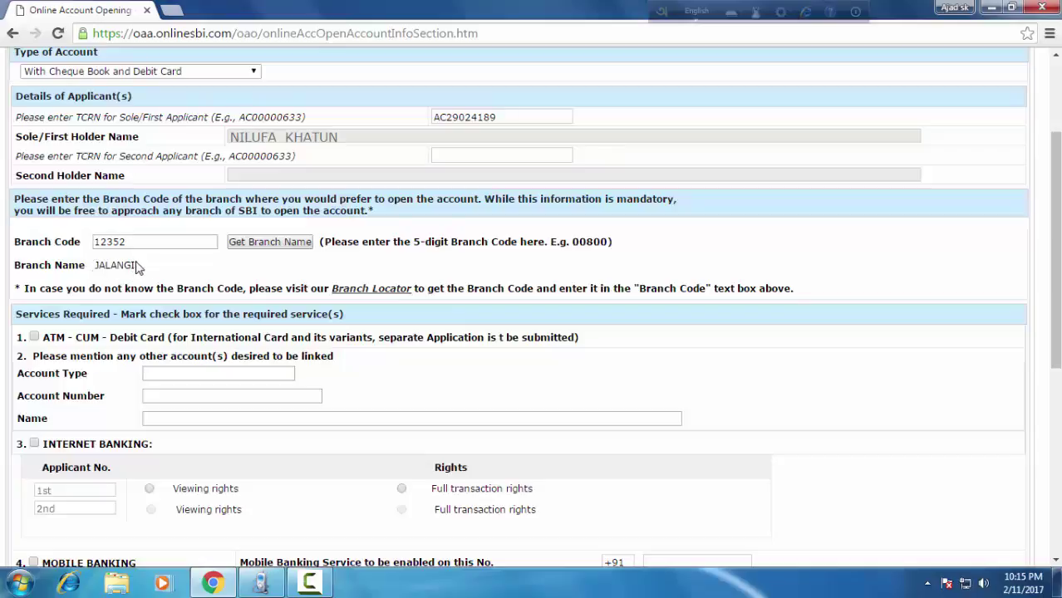
Enable SMS alerts on the mobile number and set them to Required.
{"action": "scroll", "coordinate": [124, 270], "scroll_direction": "down", "scroll_amount": 2}
{"action": "scroll", "coordinate": [129, 264], "scroll_direction": "down", "scroll_amount": 1}
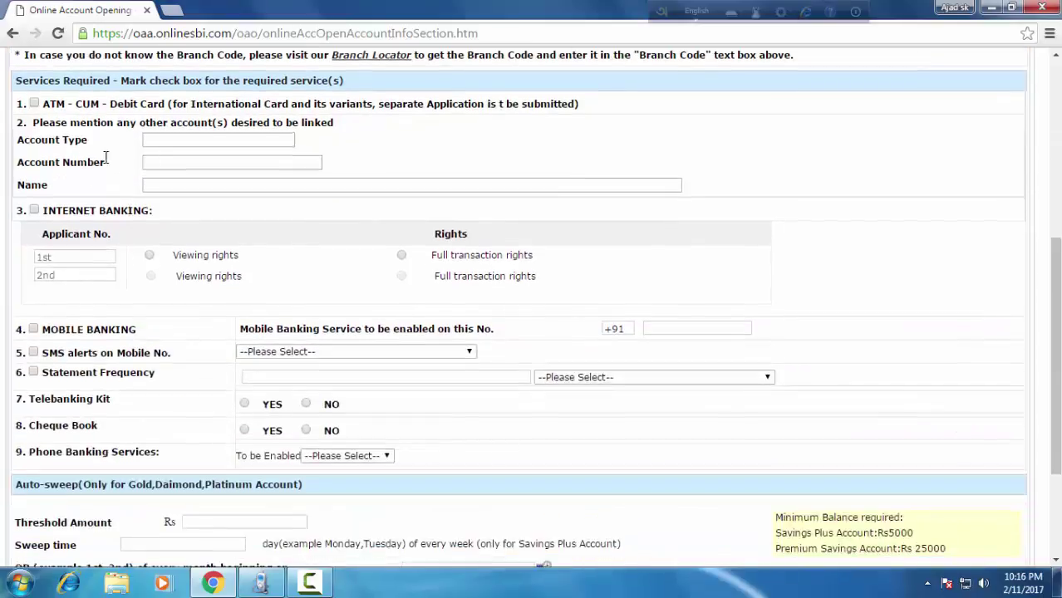
{"action": "scroll", "coordinate": [320, 261], "scroll_direction": "down", "scroll_amount": 1}
{"action": "scroll", "coordinate": [320, 261], "scroll_direction": "down", "scroll_amount": 1}
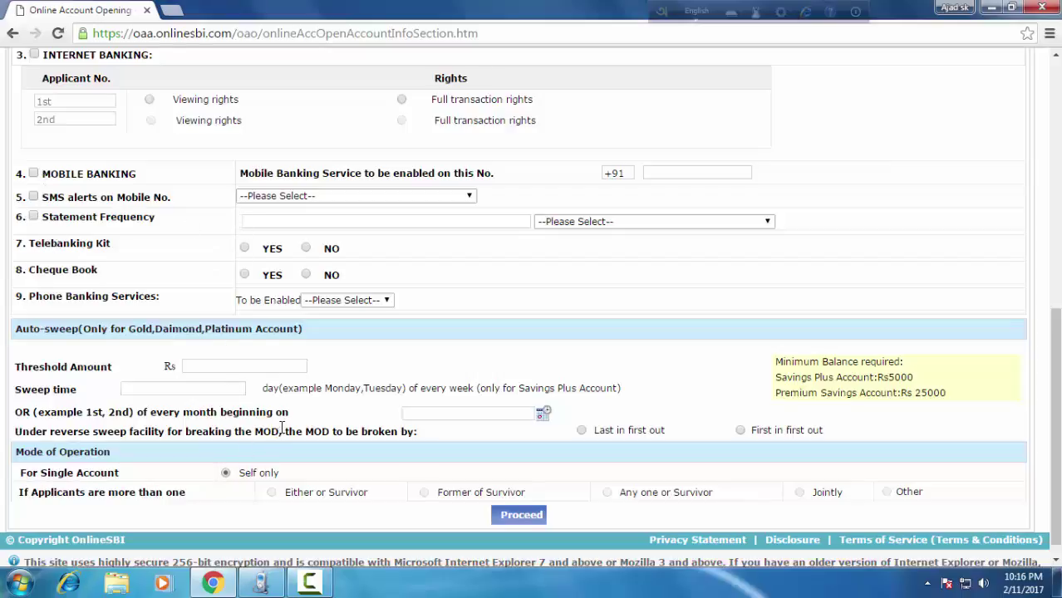
{"action": "scroll", "coordinate": [235, 370], "scroll_direction": "up", "scroll_amount": 1}
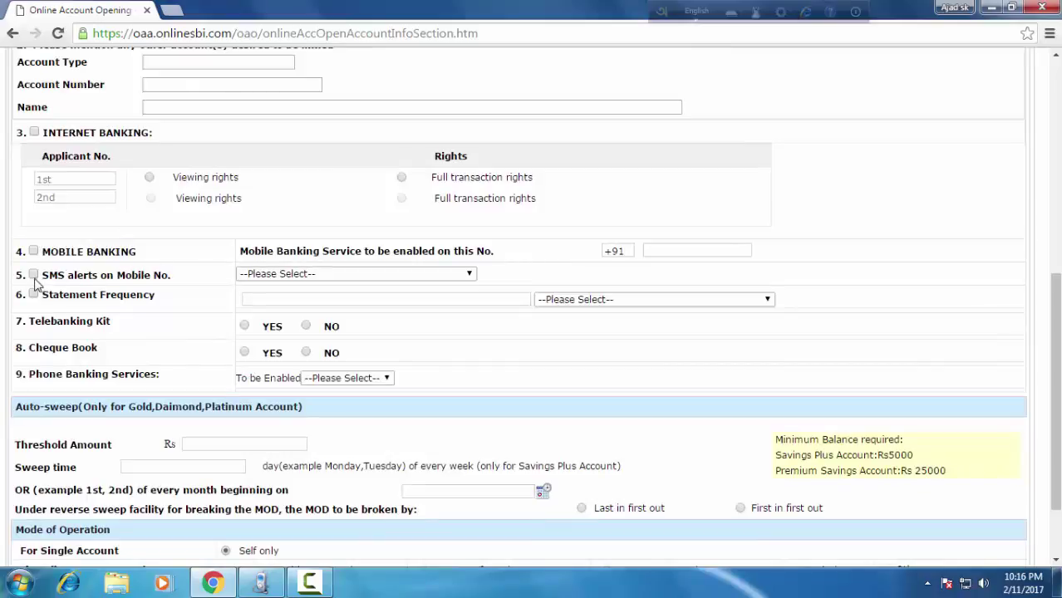
{"action": "left_click", "coordinate": [33, 275]}
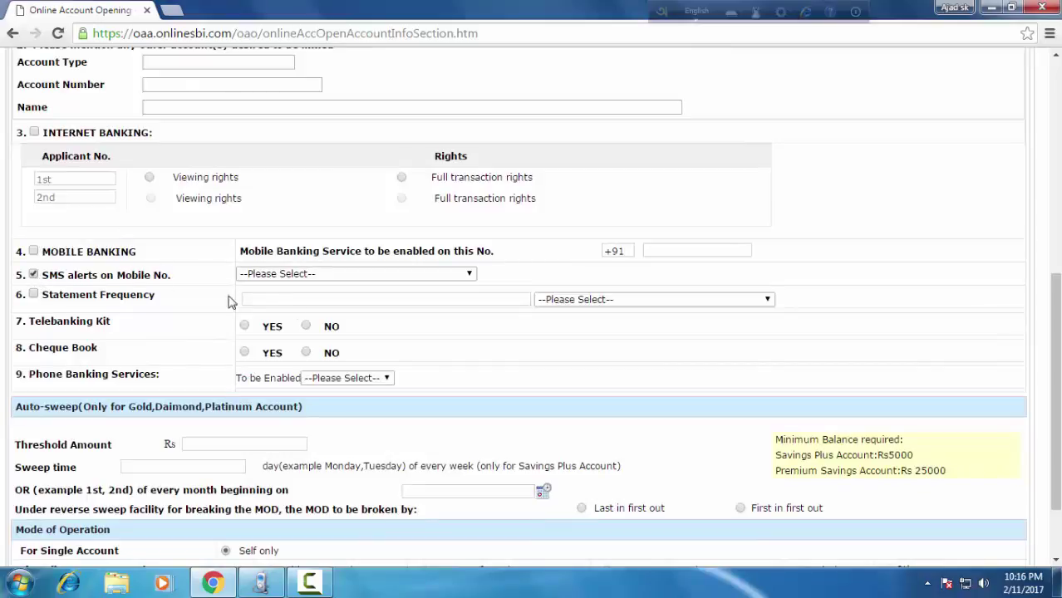
{"action": "left_click", "coordinate": [468, 275]}
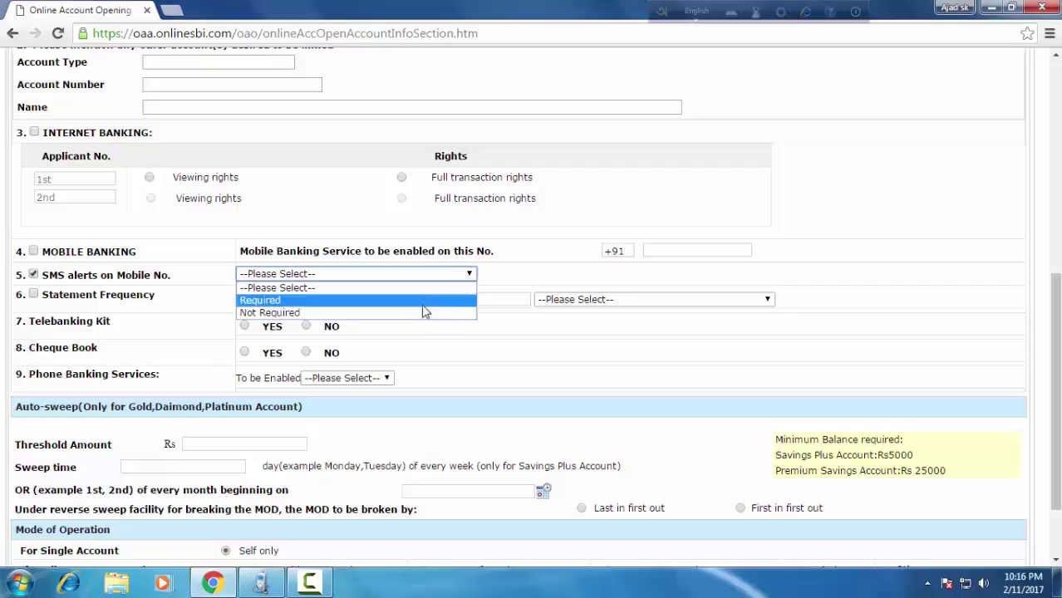
{"action": "left_click", "coordinate": [396, 304]}
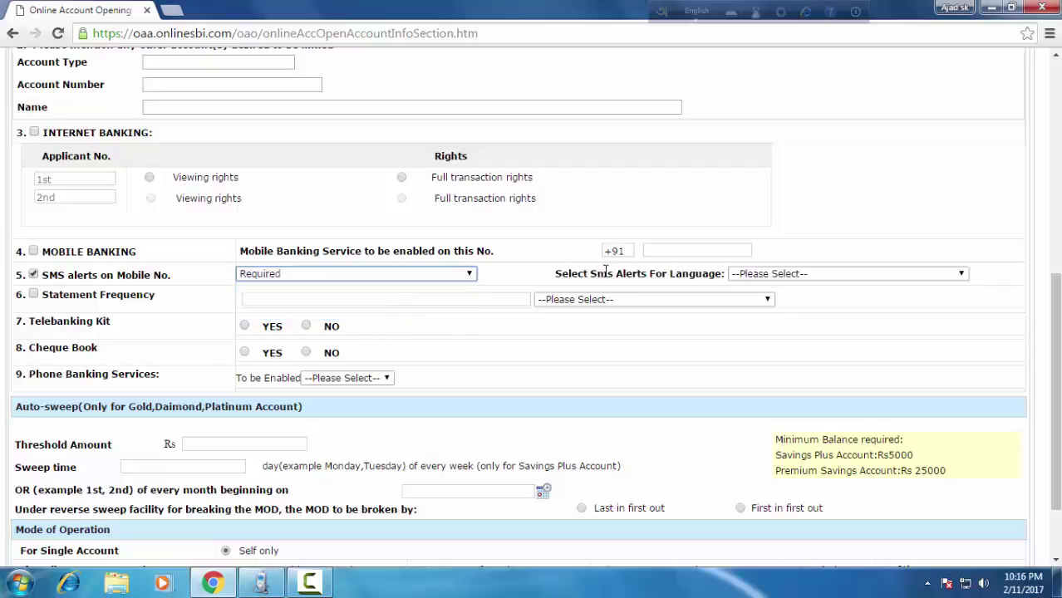
Choose English as the SMS alert language and proceed to generate the temporary reference number.
{"action": "left_click", "coordinate": [962, 277]}
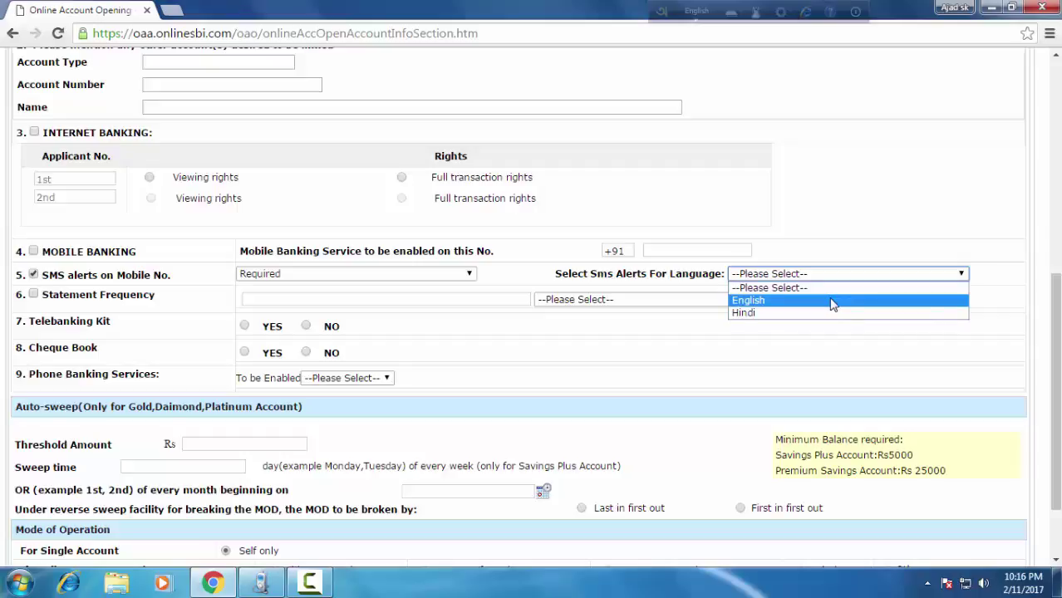
{"action": "left_click", "coordinate": [834, 304]}
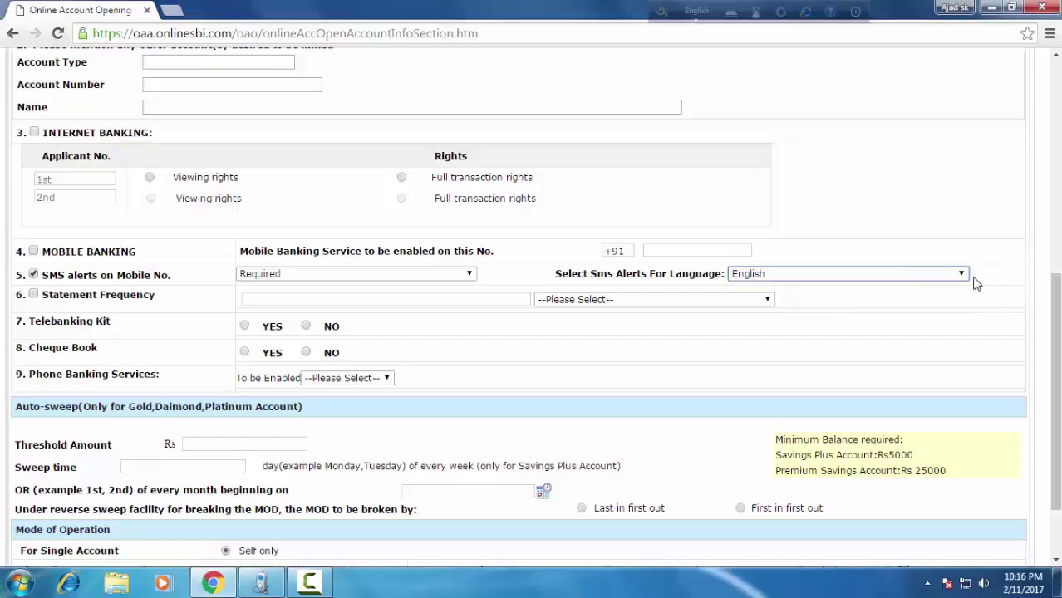
{"action": "scroll", "coordinate": [165, 336], "scroll_direction": "down", "scroll_amount": 2}
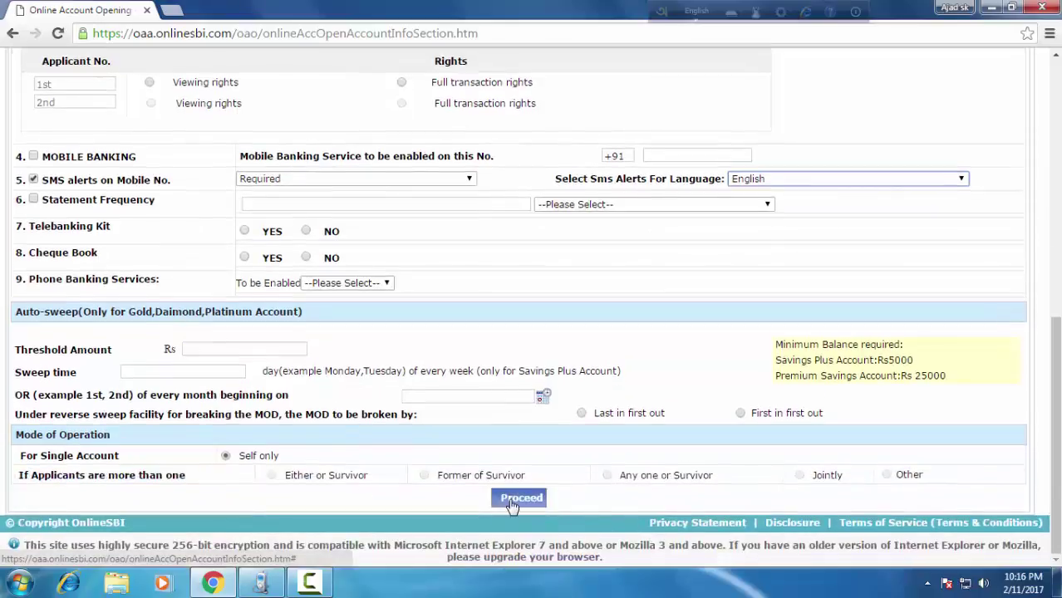
{"action": "left_click", "coordinate": [513, 503]}
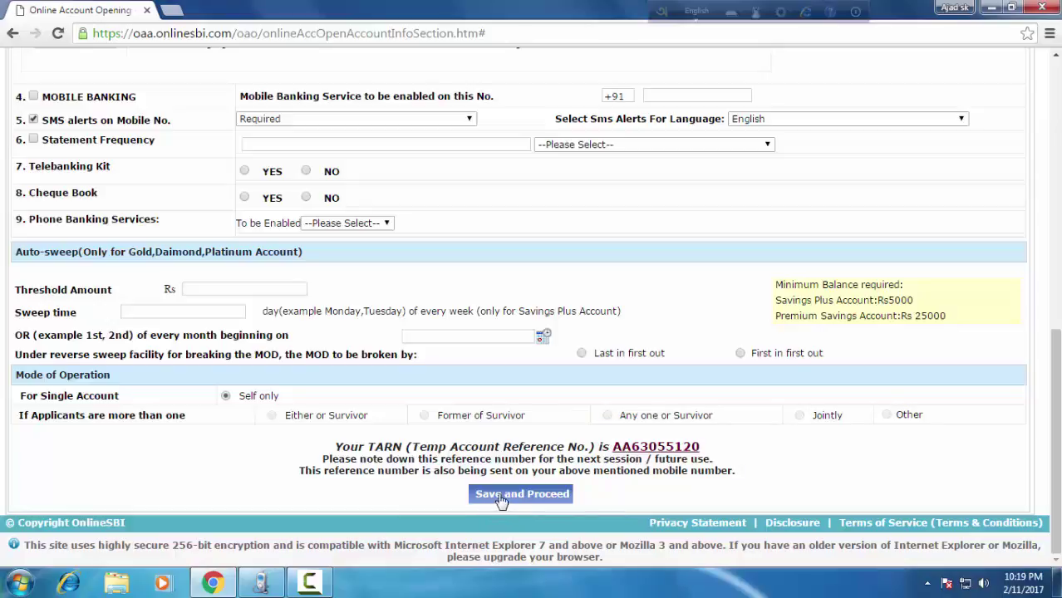
Save the services and the no-nominee choice, submit the application, and acknowledge the success message.
{"action": "left_click", "coordinate": [560, 500]}
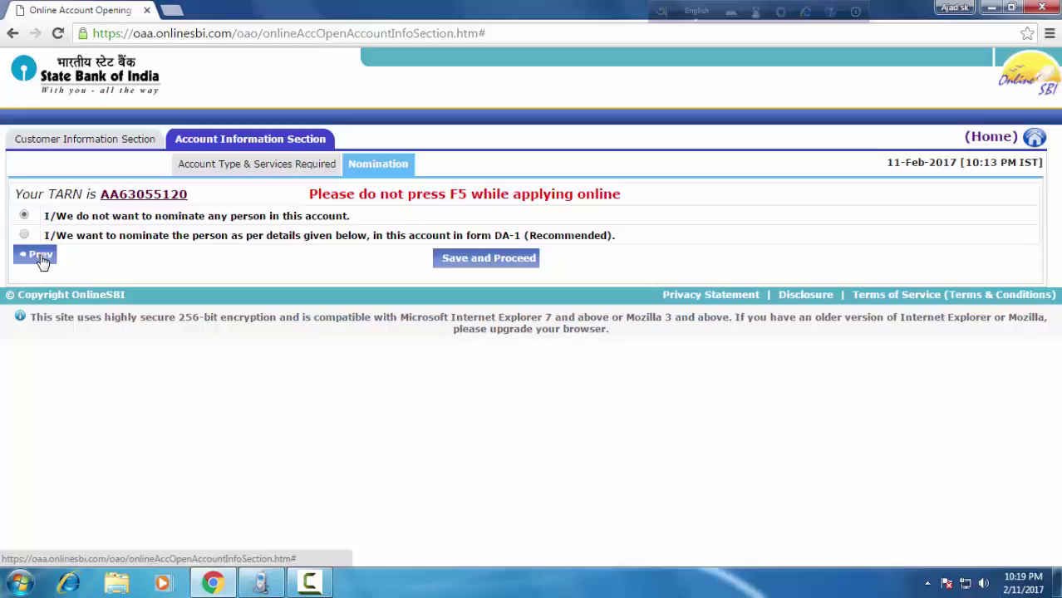
{"action": "left_click", "coordinate": [513, 264]}
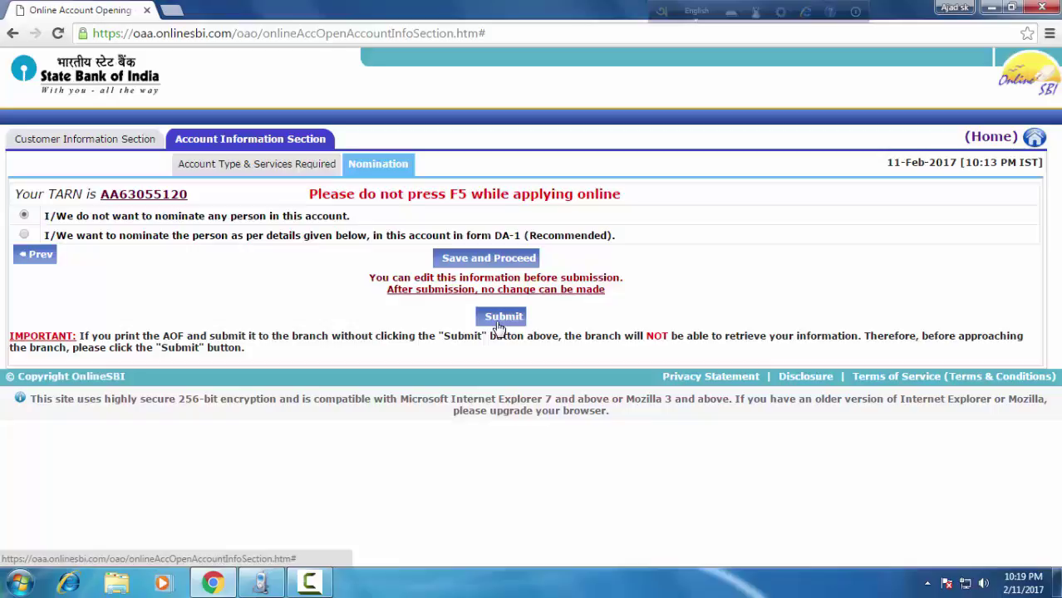
{"action": "left_click", "coordinate": [498, 321]}
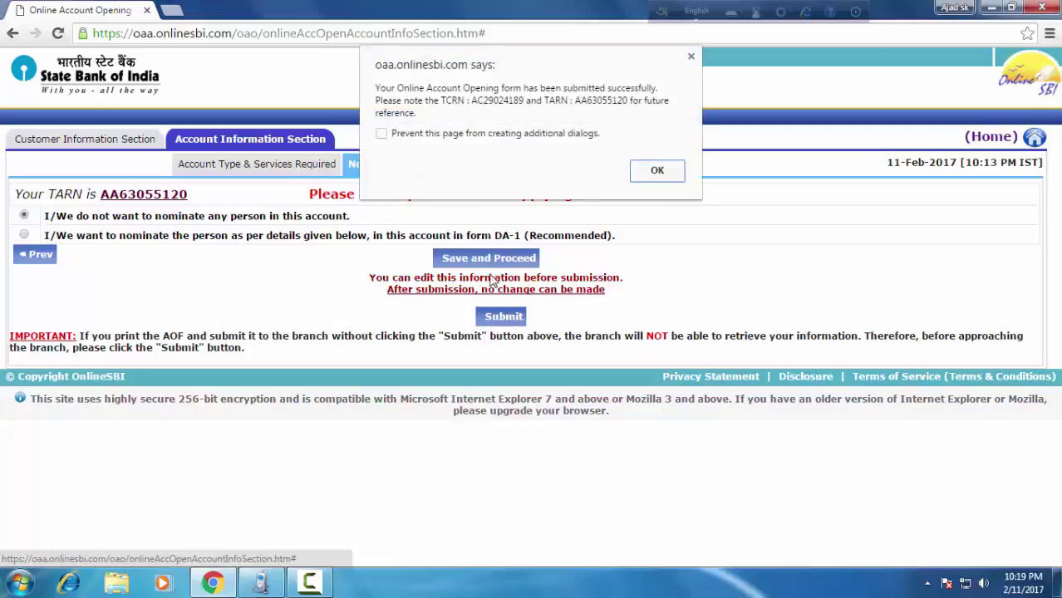
{"action": "left_click", "coordinate": [656, 171]}
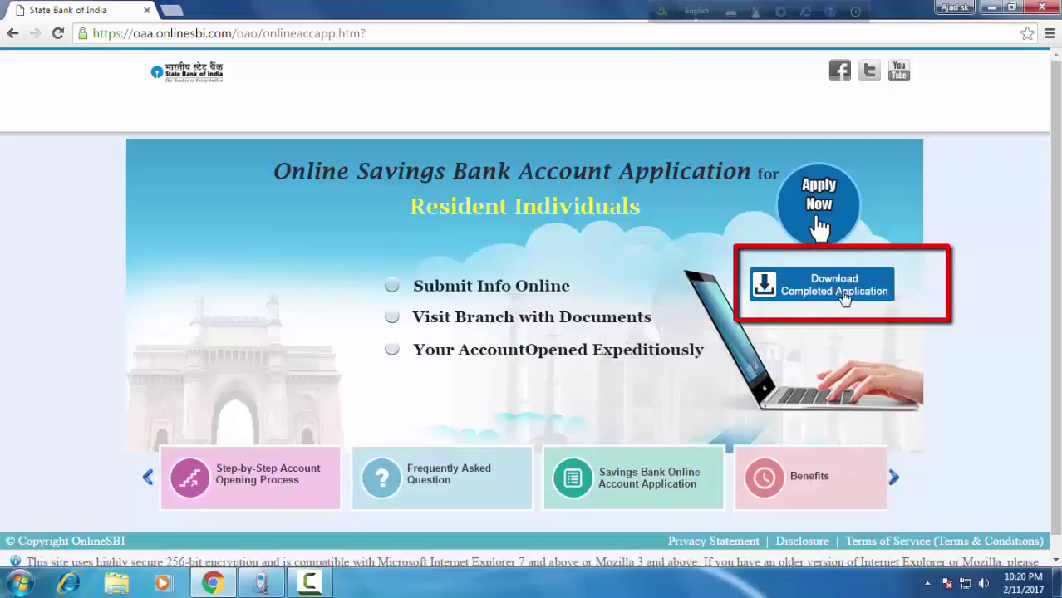
In Download Completed Application, enter the applicant's TARN and pick the date of birth.
{"action": "left_click", "coordinate": [827, 291]}
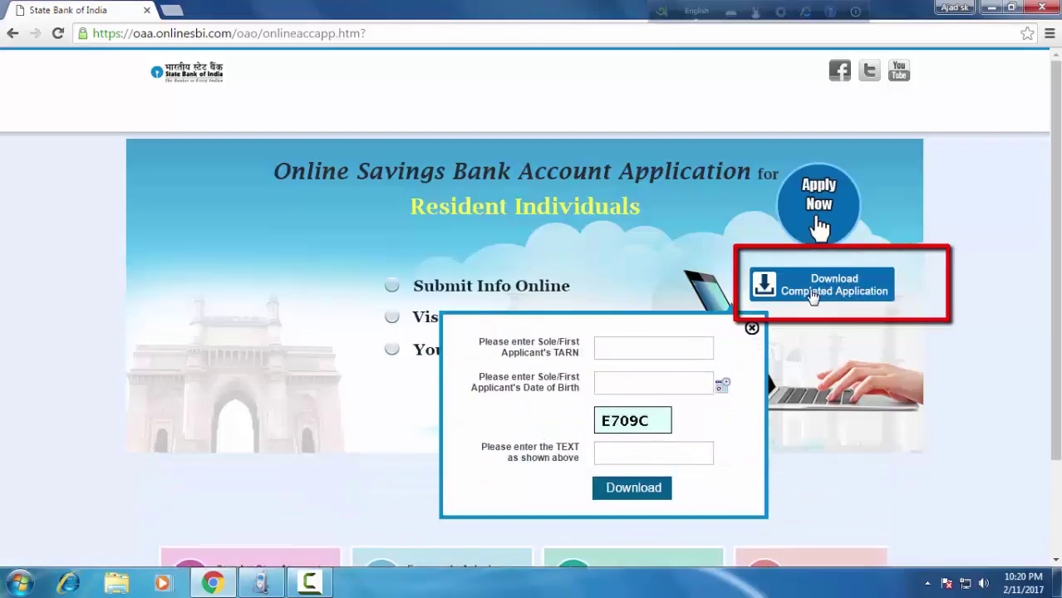
{"action": "left_click", "coordinate": [655, 347]}
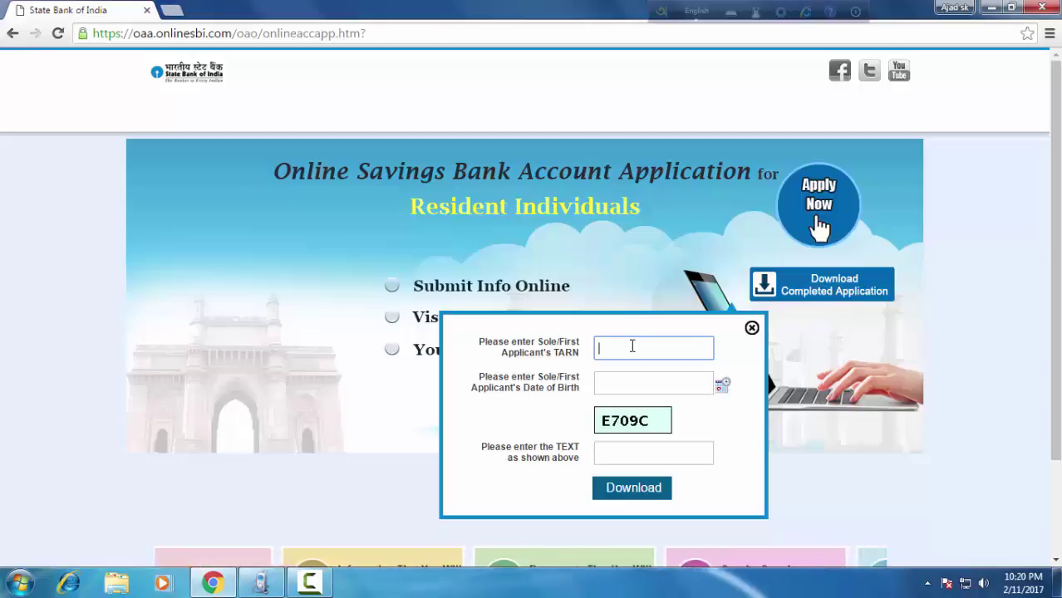
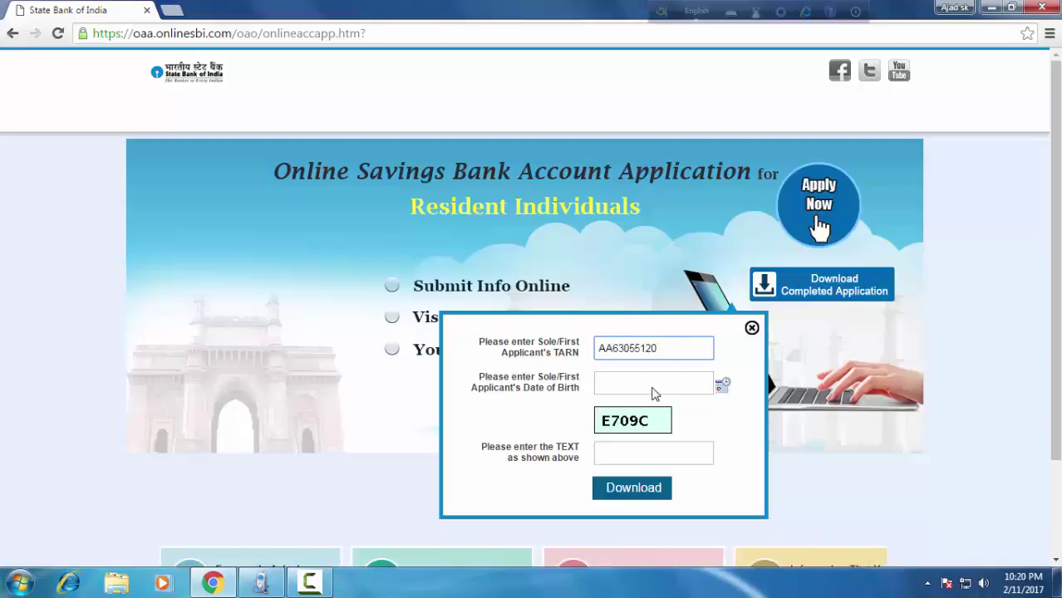
{"action": "left_click", "coordinate": [718, 386]}
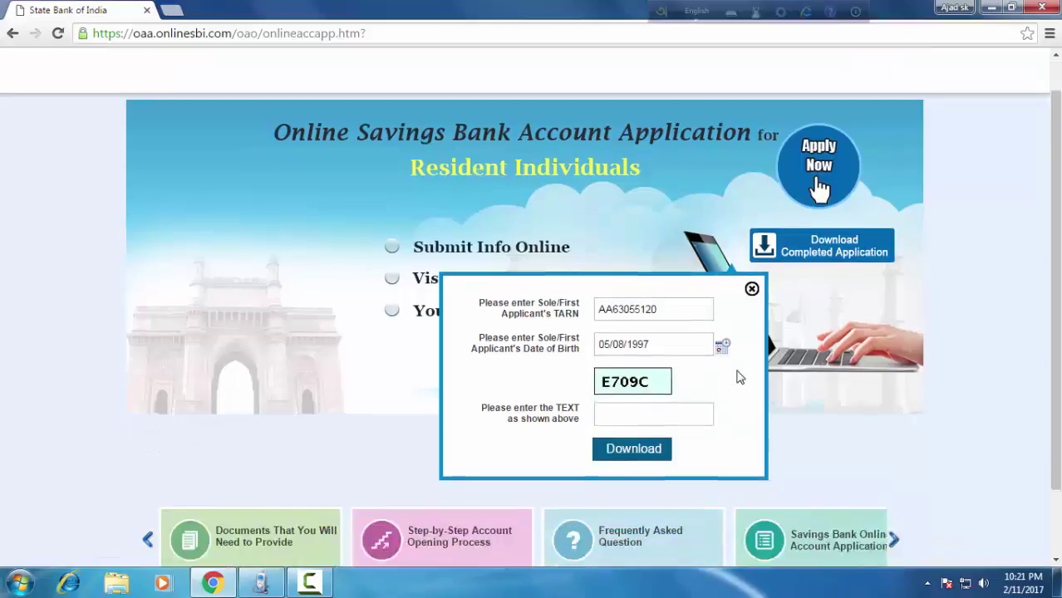
{"action": "scroll", "coordinate": [737, 375], "scroll_direction": "down", "scroll_amount": 2}
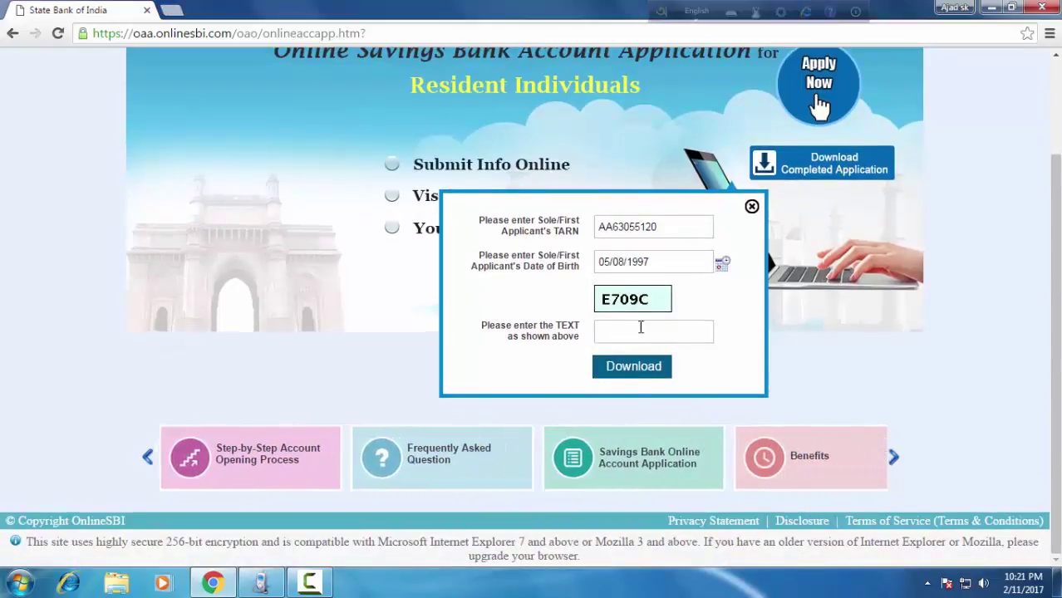
Fill in the captcha text and restore down the browser to reveal the desktop.
{"action": "left_click", "coordinate": [633, 332]}
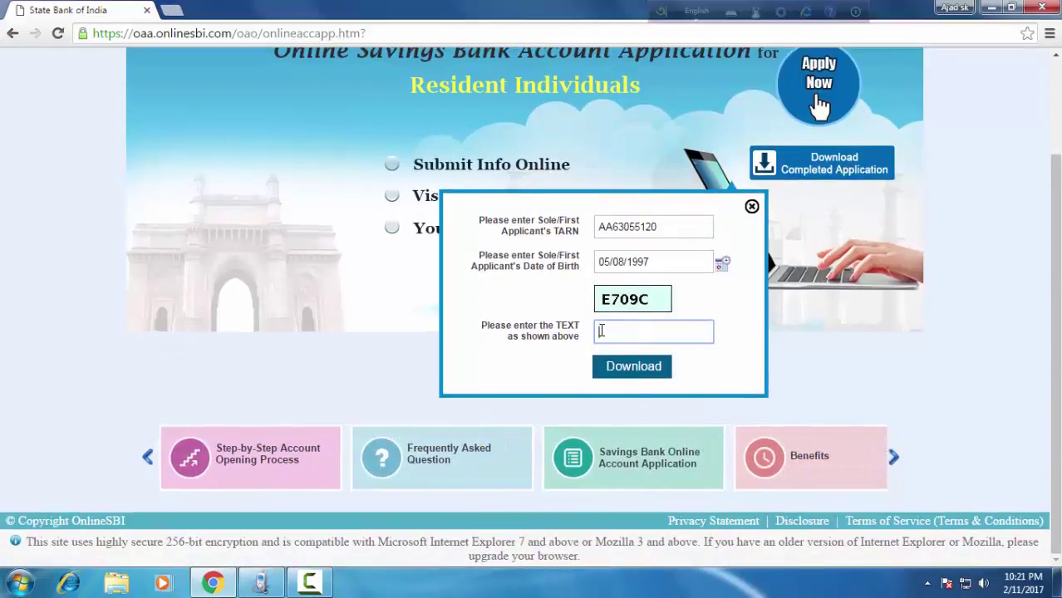
{"action": "type", "text": "E56E"}
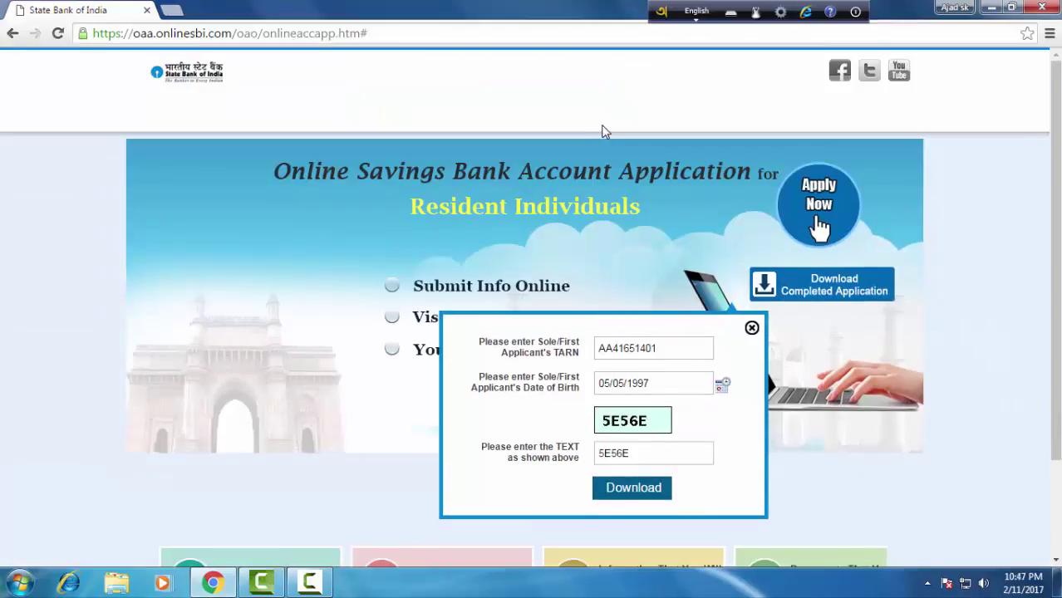
{"action": "scroll", "coordinate": [607, 133], "scroll_direction": "down", "scroll_amount": 2}
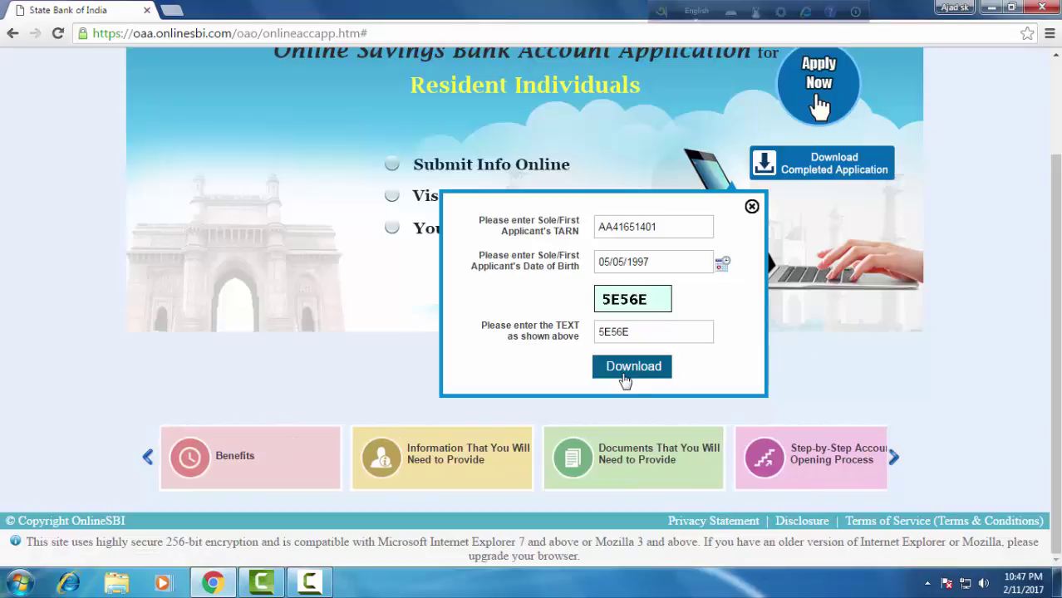
{"action": "key", "text": "super+Down"}
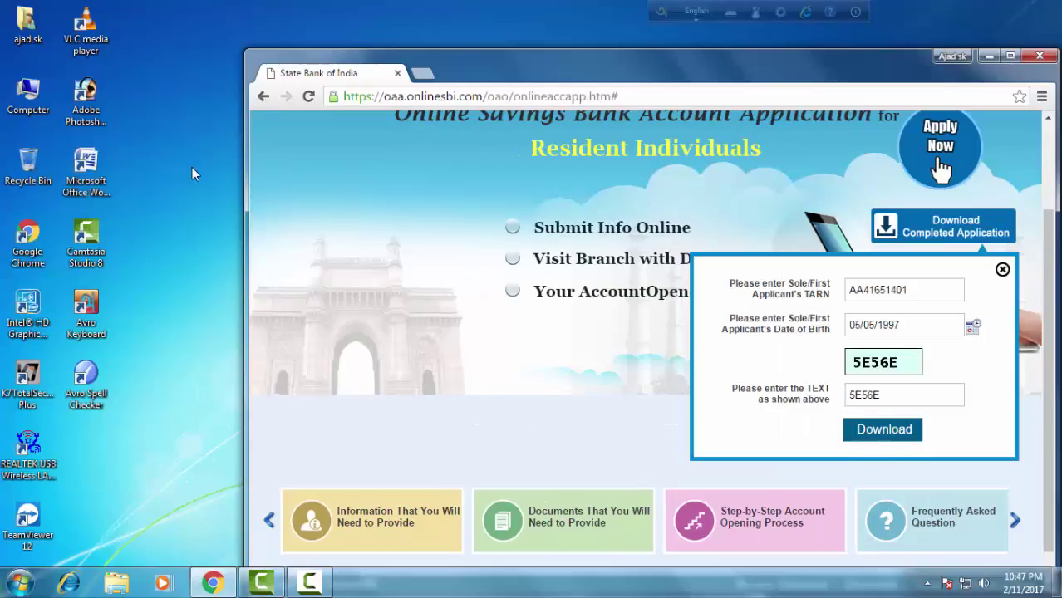
Browse Computer > Local Disk (C:) > Users > user folder > Downloads to view the three PDFs.
{"action": "double_click", "coordinate": [23, 98]}
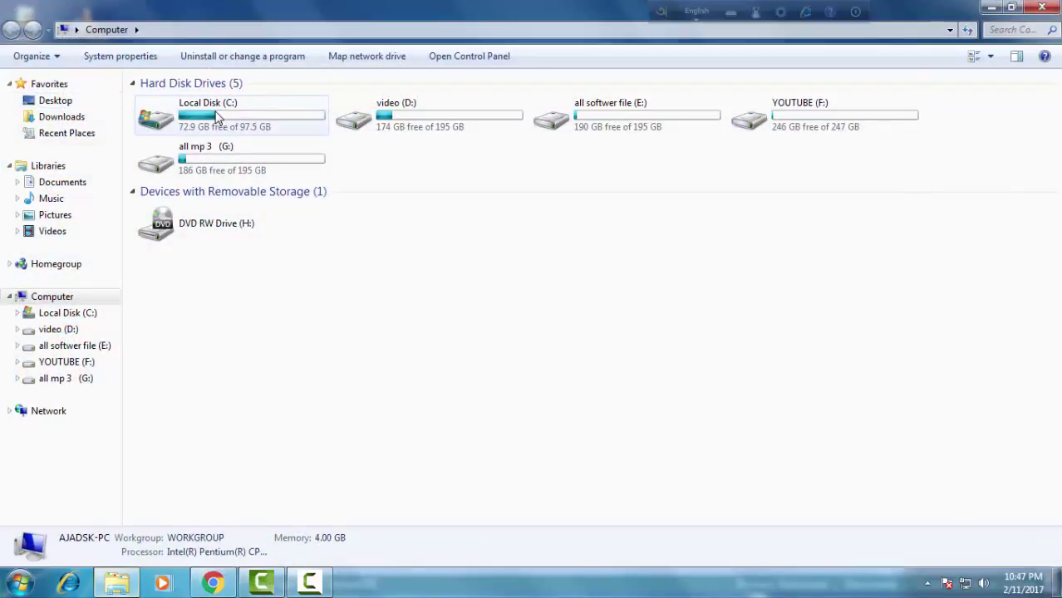
{"action": "double_click", "coordinate": [217, 117]}
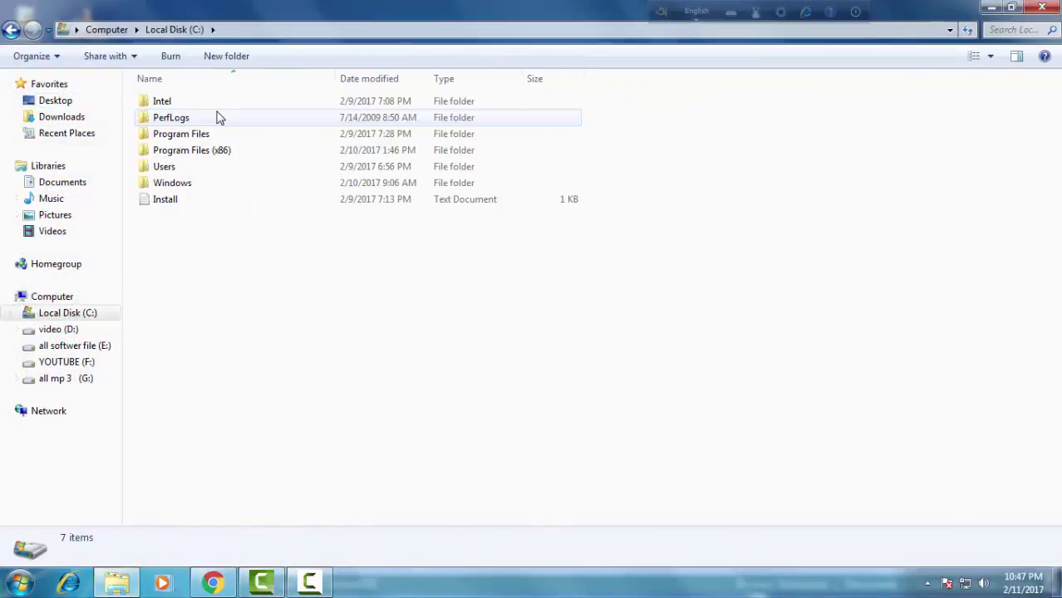
{"action": "double_click", "coordinate": [209, 167]}
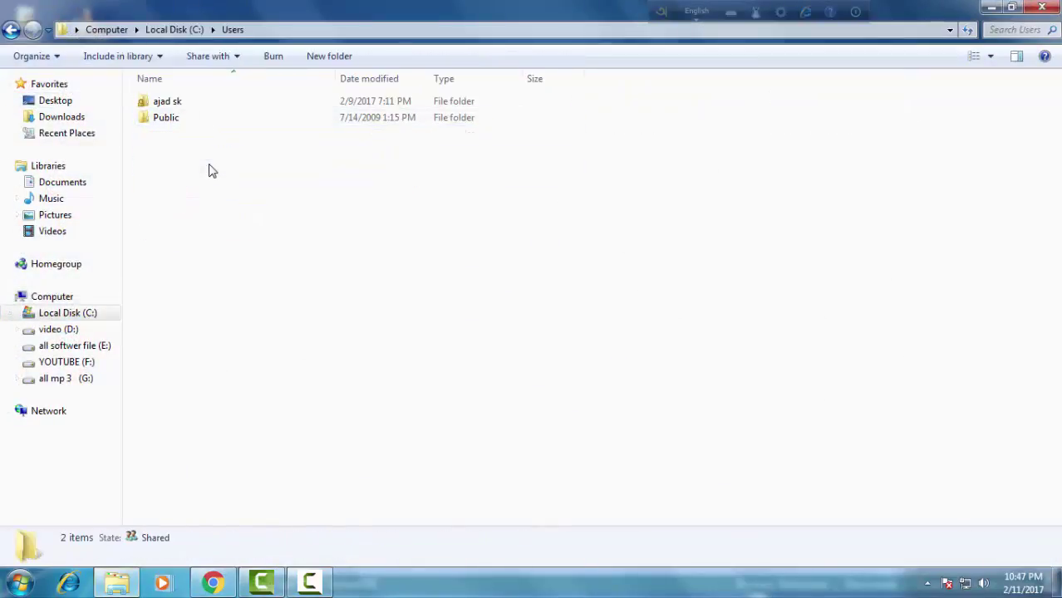
{"action": "left_click", "coordinate": [147, 106]}
{"action": "double_click", "coordinate": [147, 106]}
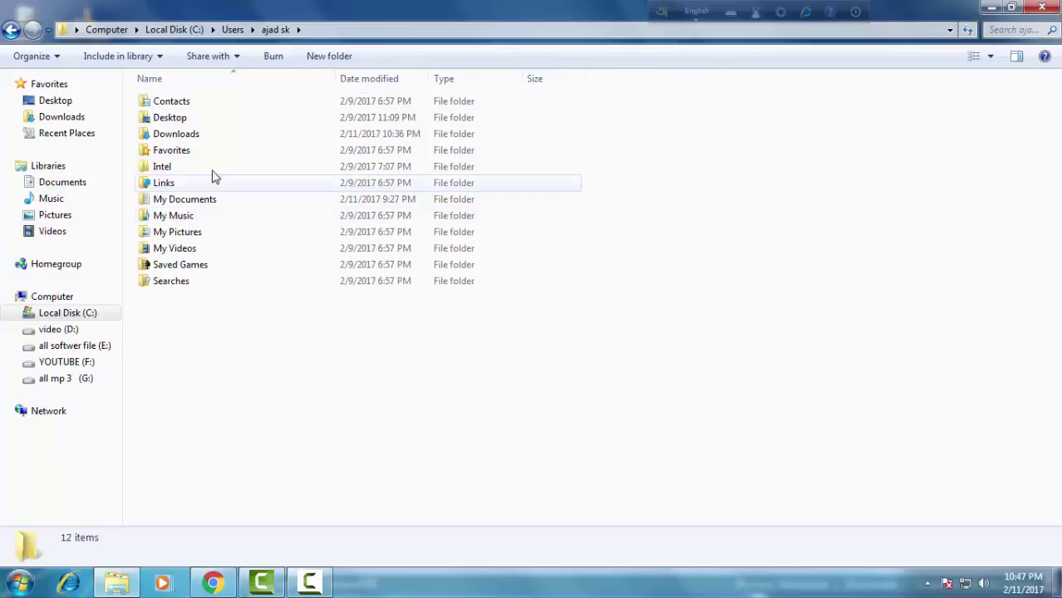
{"action": "double_click", "coordinate": [213, 140]}
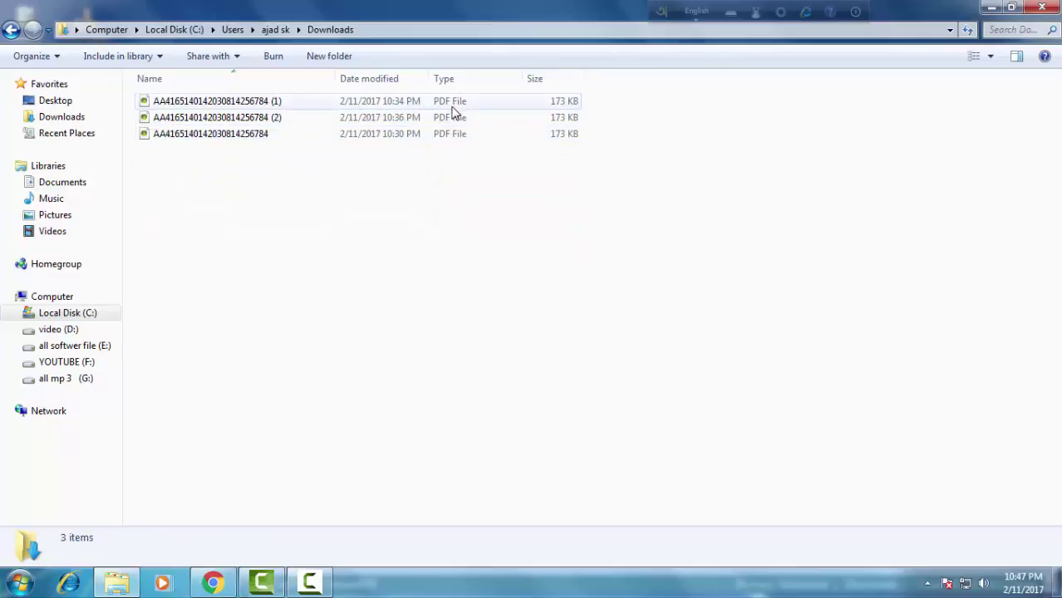